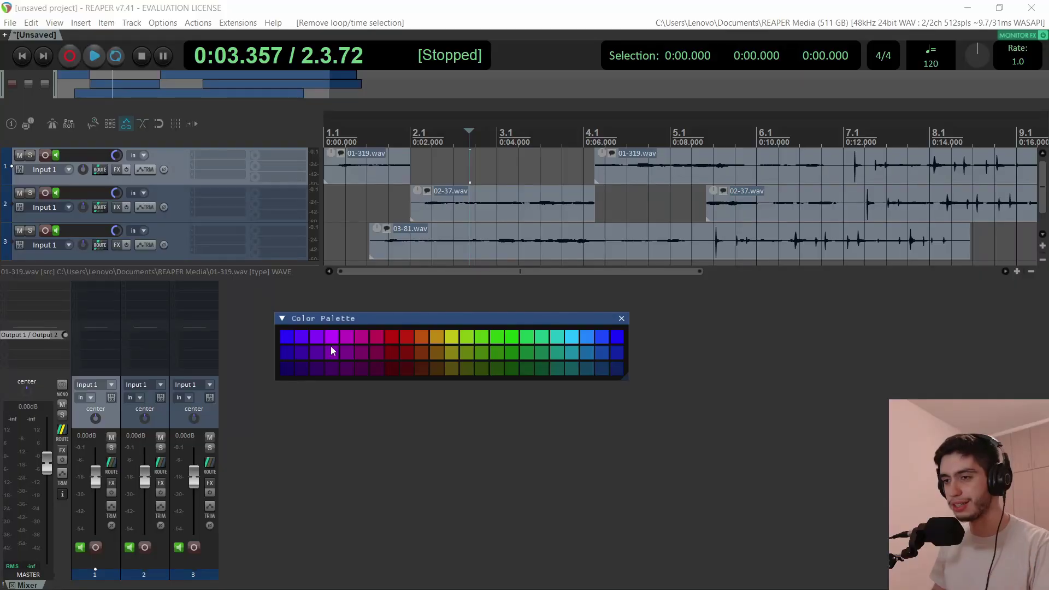
Colour track 1 magenta and the second 01-319.wav item green from the palette.
drag(352, 318, 352, 284)
click(359, 305)
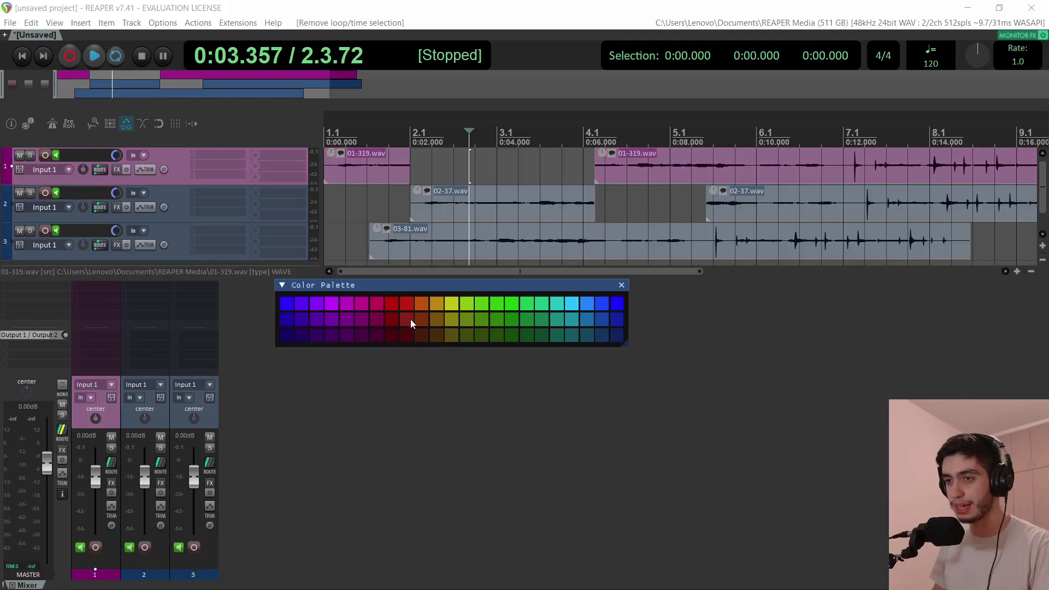
click(643, 181)
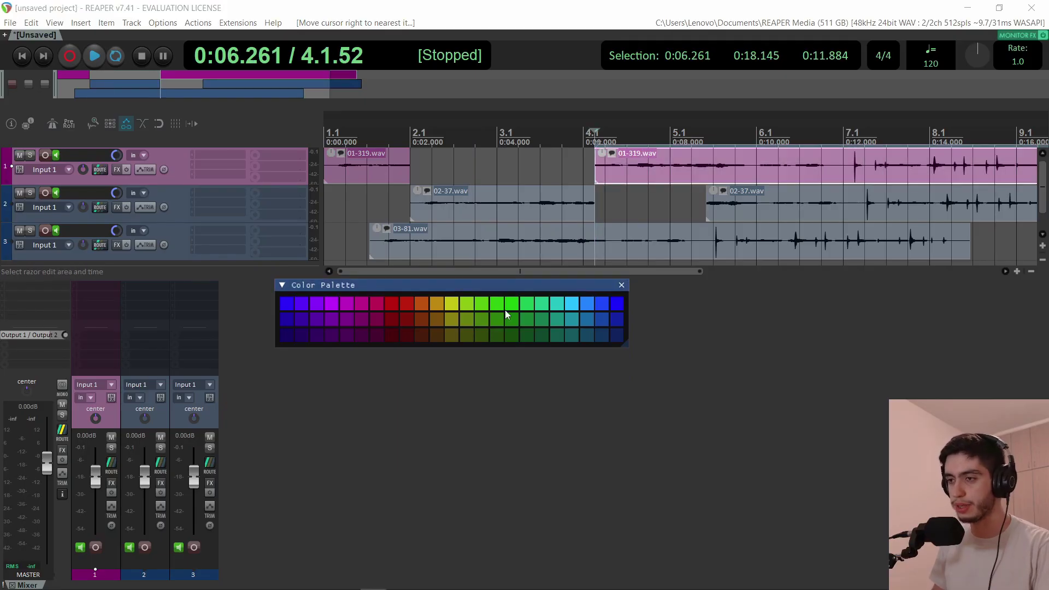
click(510, 318)
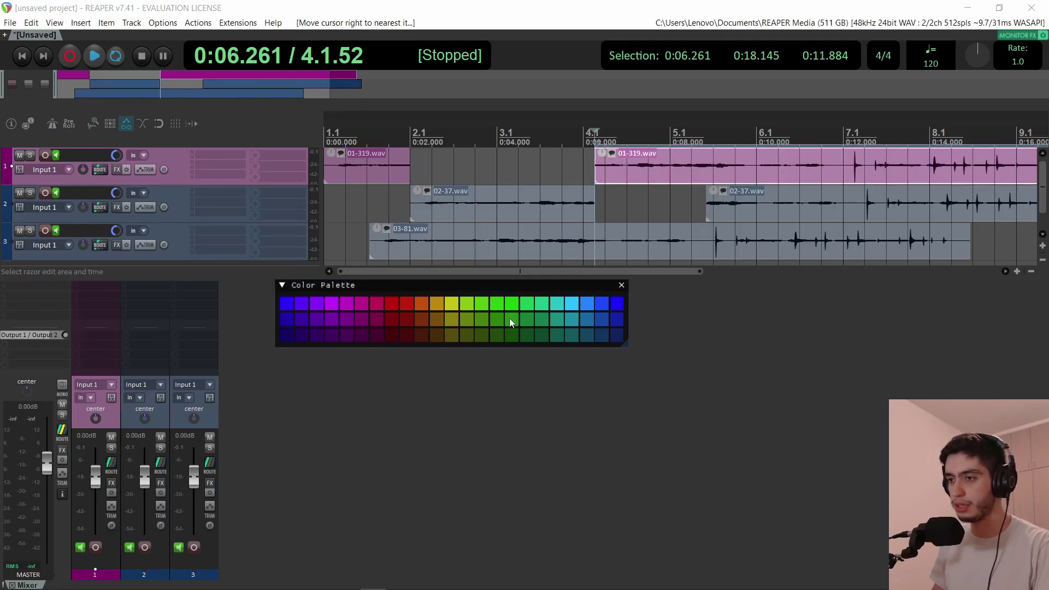
Colour the 02-37.wav item gold, recolour track 1 green, and close the palette.
click(456, 205)
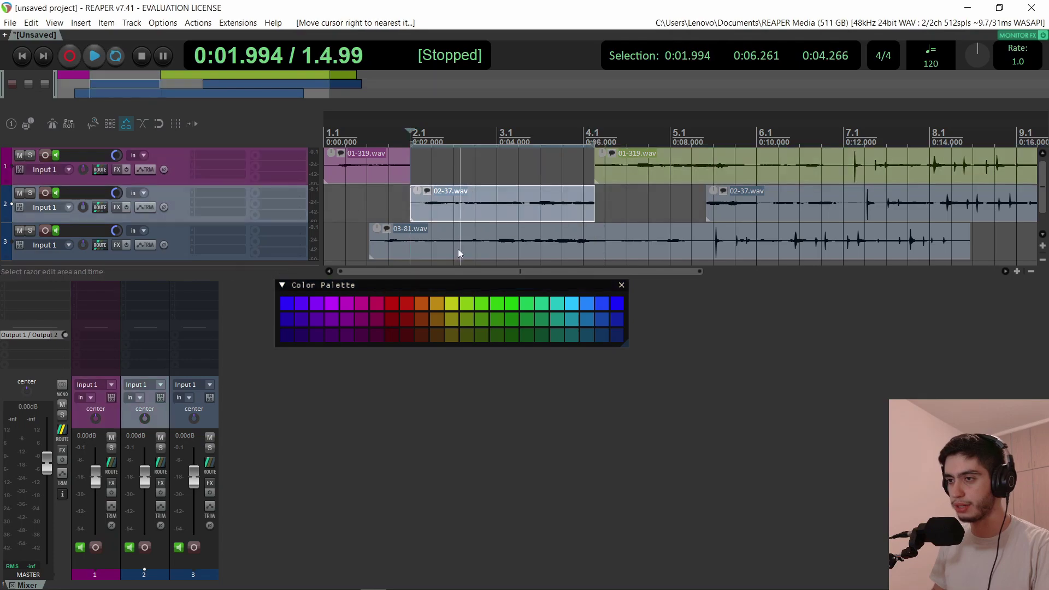
click(439, 322)
click(466, 165)
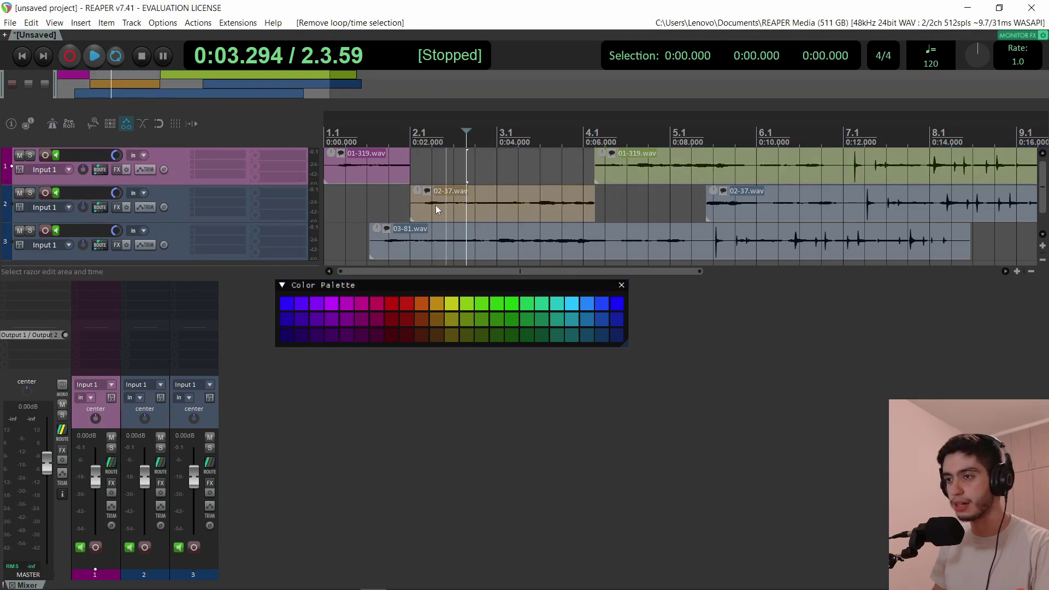
click(524, 313)
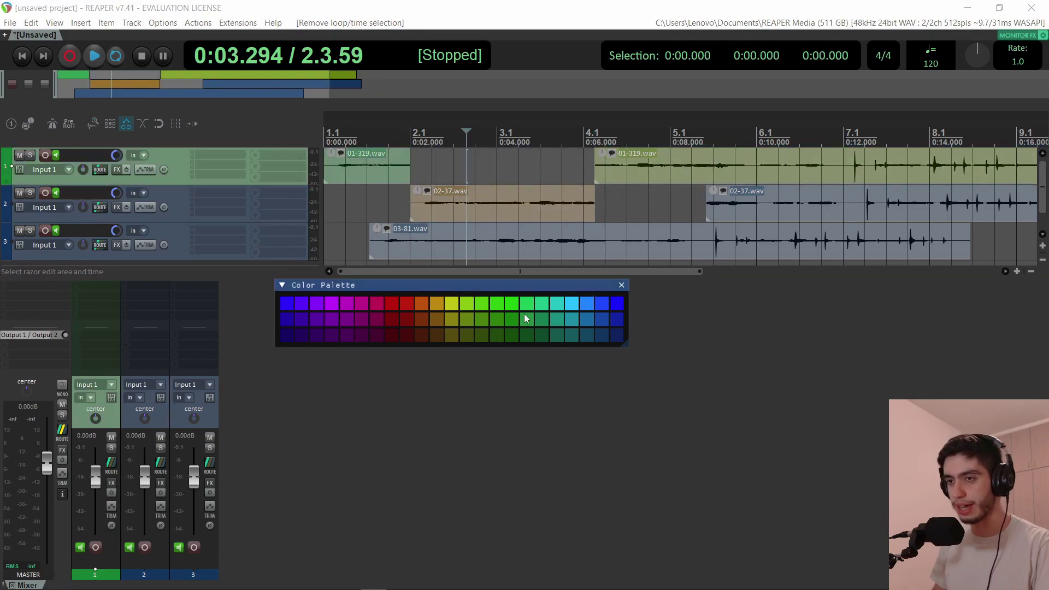
click(168, 159)
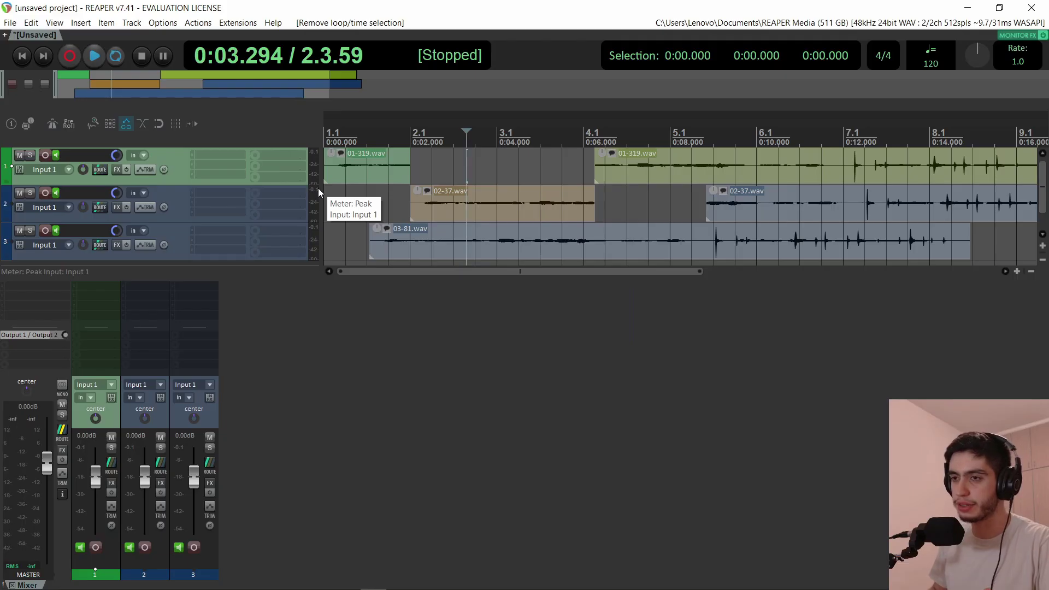
View the palette script's code, then time-select the 02-37.wav item (0:01.994–0:06.261).
key(alt+Tab)
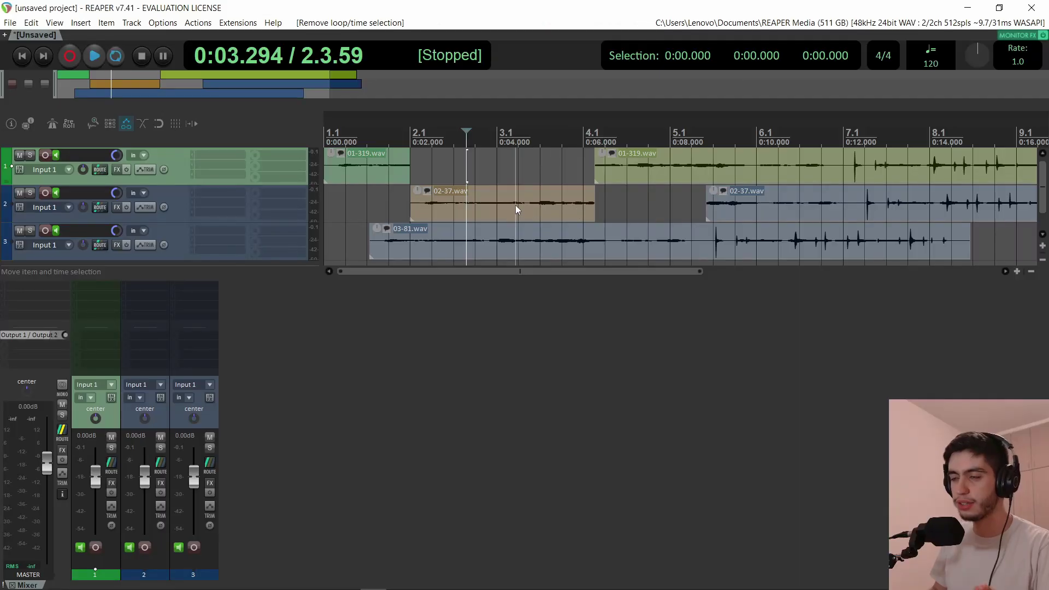
click(516, 209)
key(ctrl+shift+t)
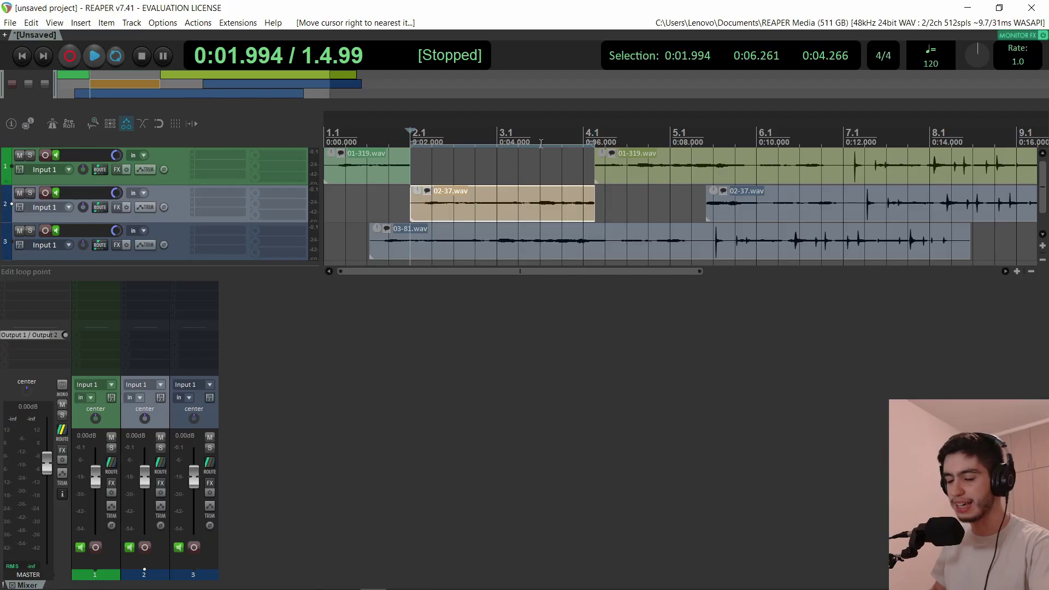
Draw a razor edit area on track 1, stretch it across all three tracks, then clear it.
key(Escape)
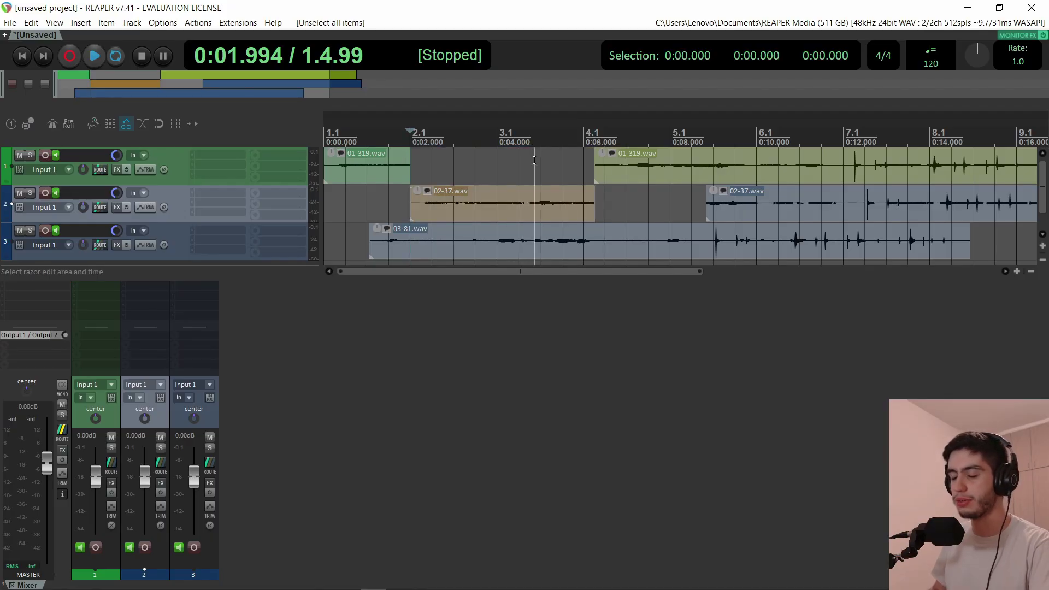
drag(534, 159, 555, 164)
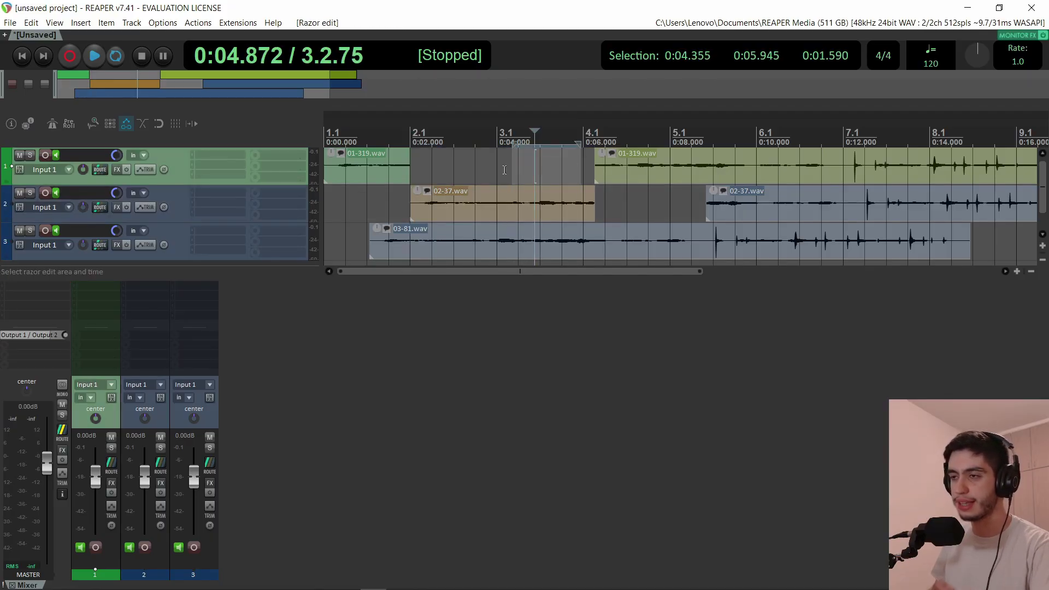
drag(479, 162, 581, 230)
key(Escape)
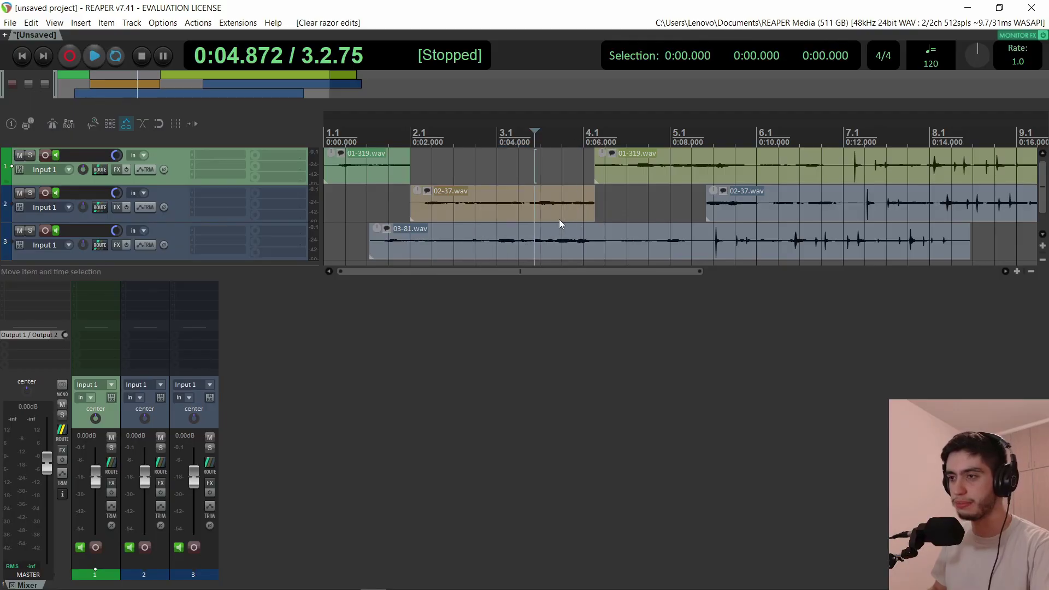
Select the 02-37.wav item and open Preferences with Ctrl+P.
click(529, 215)
click(526, 202)
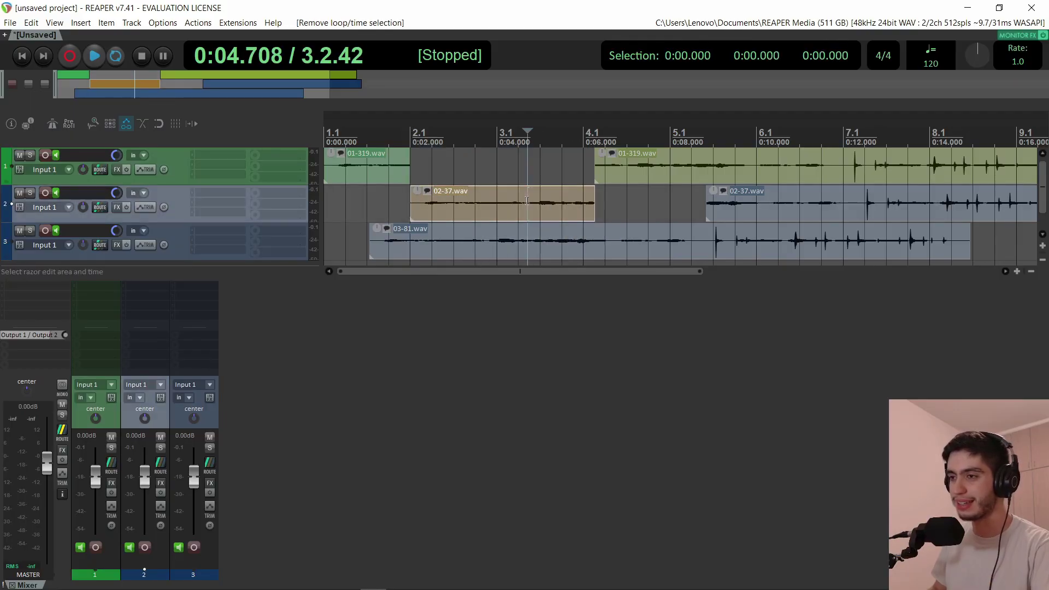
click(531, 192)
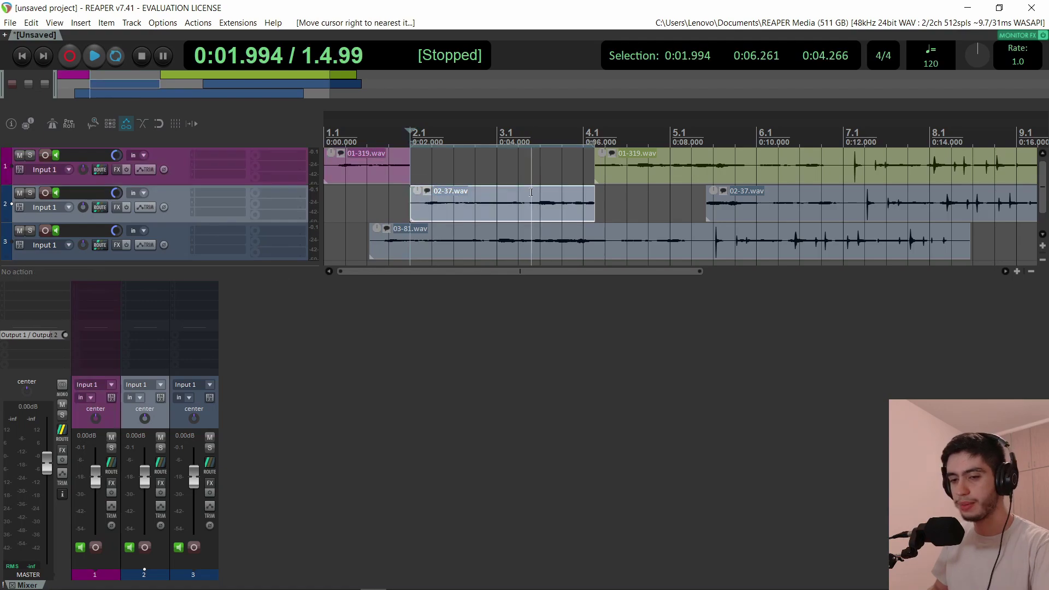
key(Escape)
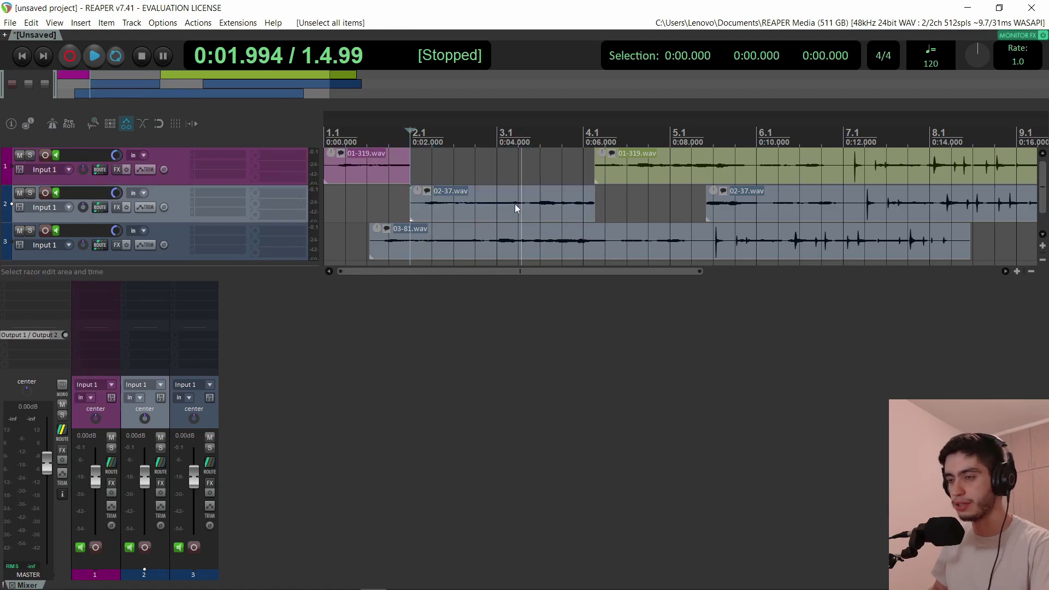
click(489, 187)
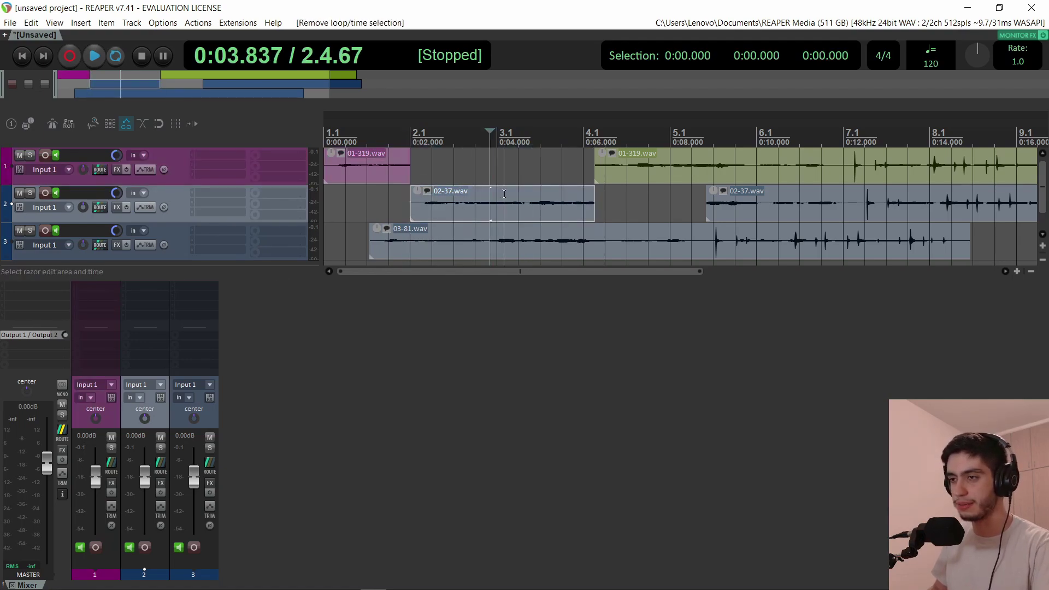
key(ctrl+p)
scroll(430, 452, down, 8)
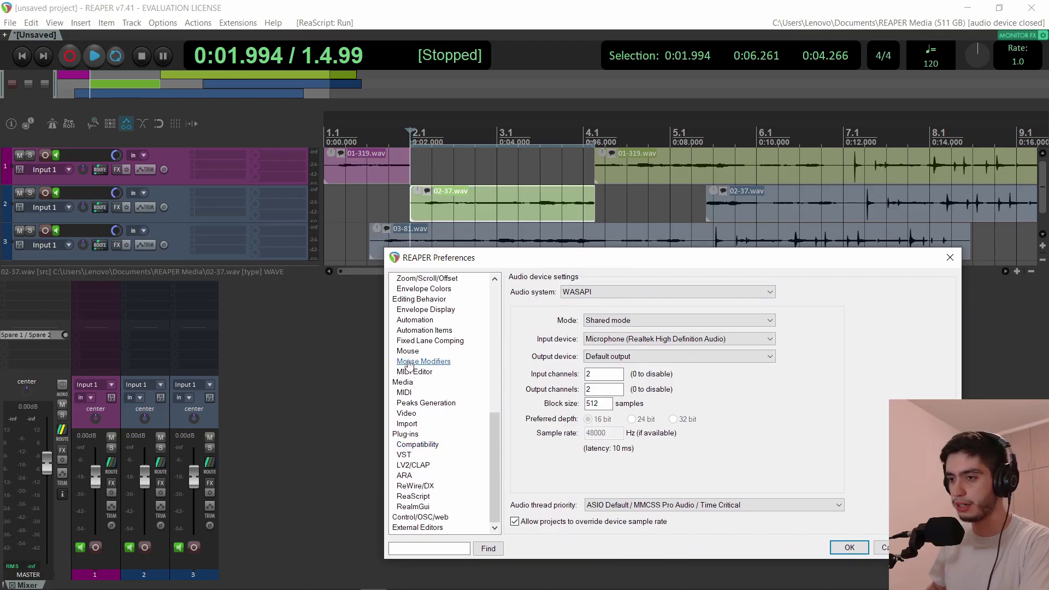
Show the double-click mouse modifier assignments, then open the colour palette on 02-37.wav.
click(418, 363)
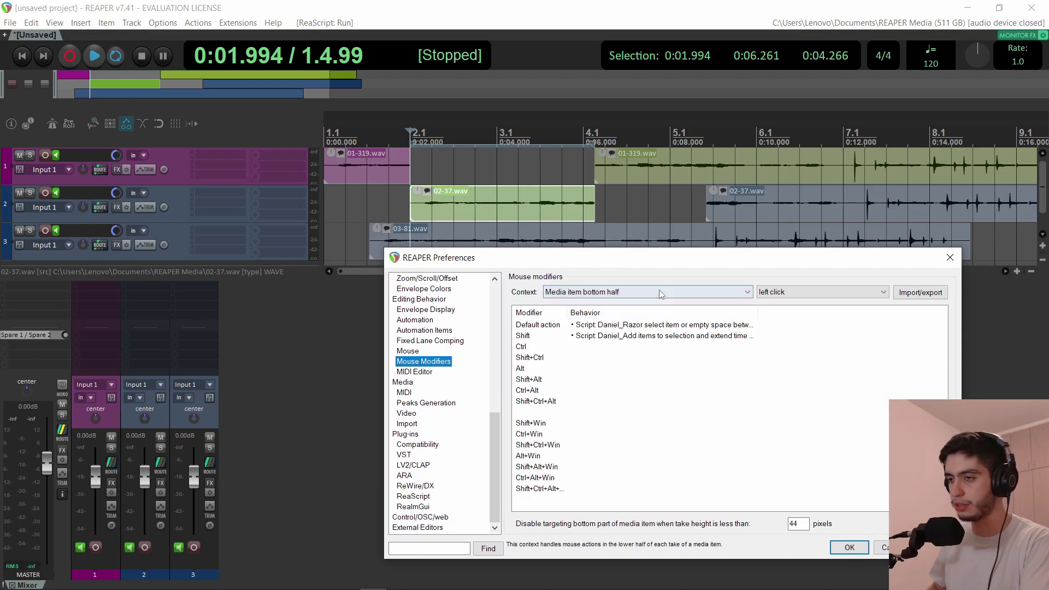
click(763, 293)
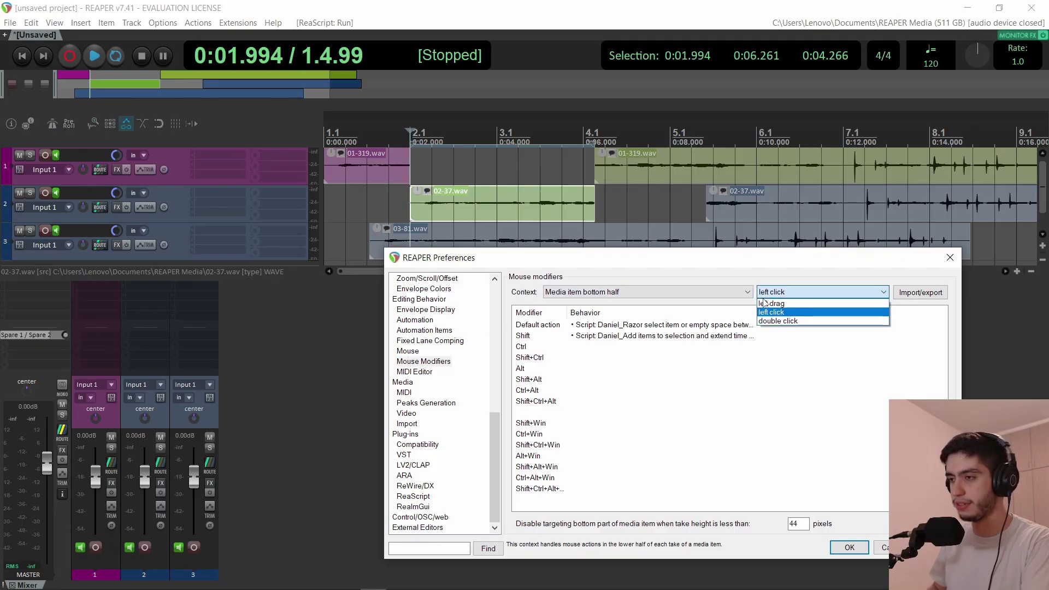
click(773, 323)
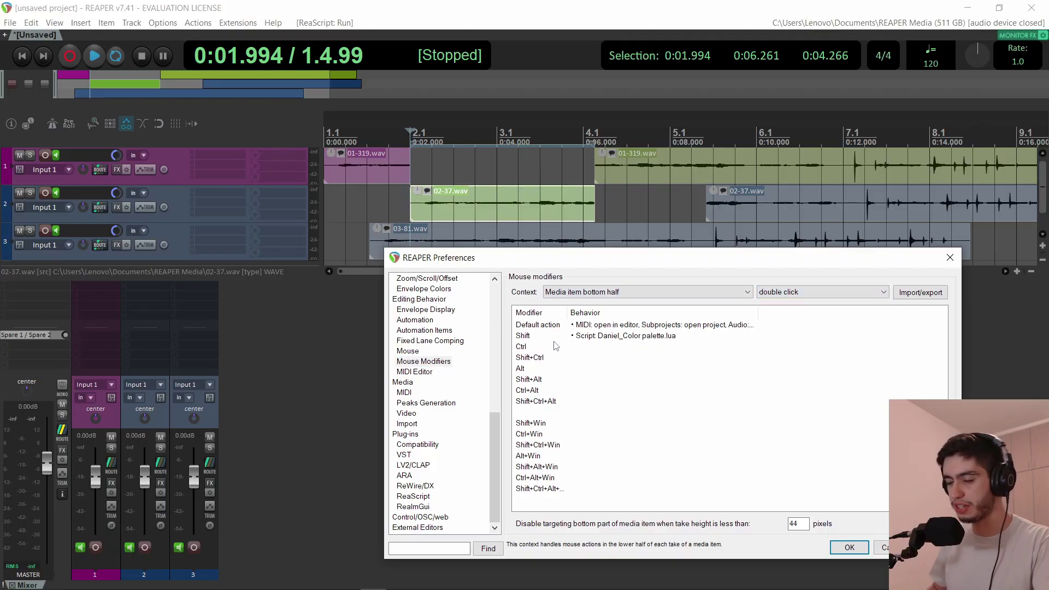
shift+double_click(507, 213)
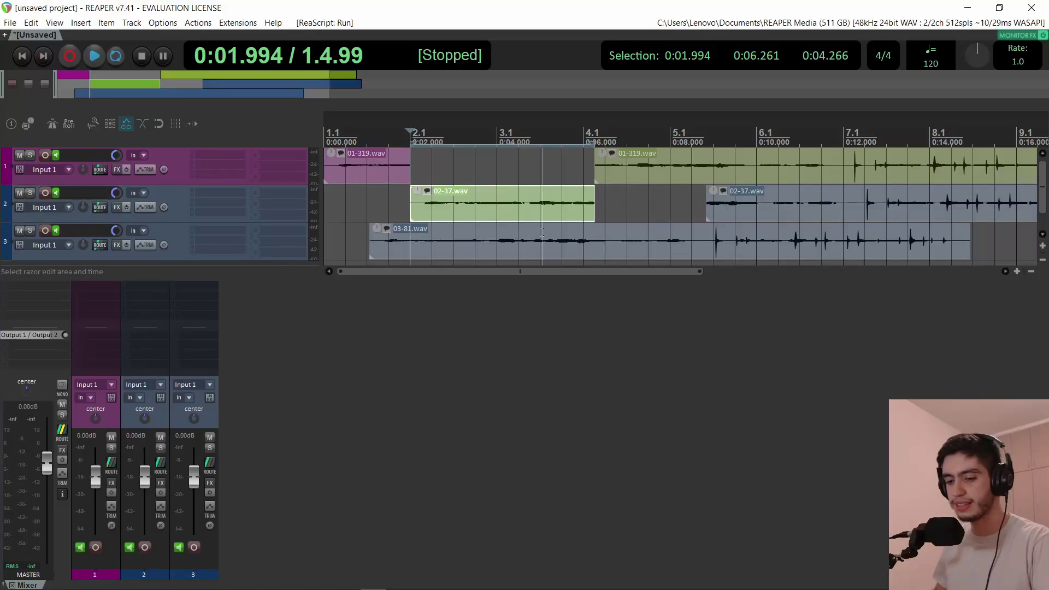
Close Preferences and the colour palette to return to the arrange view.
scroll(539, 184, down, 3)
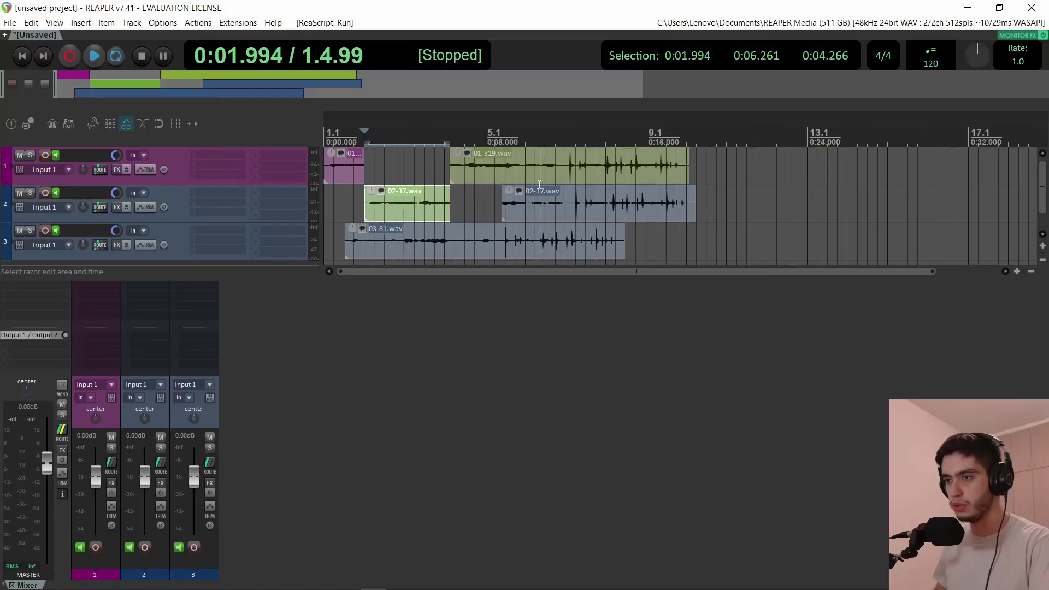
Zoom out, set the edit cursor at about 0:03 and bring the first track-2 item there.
scroll(539, 185, up, 4)
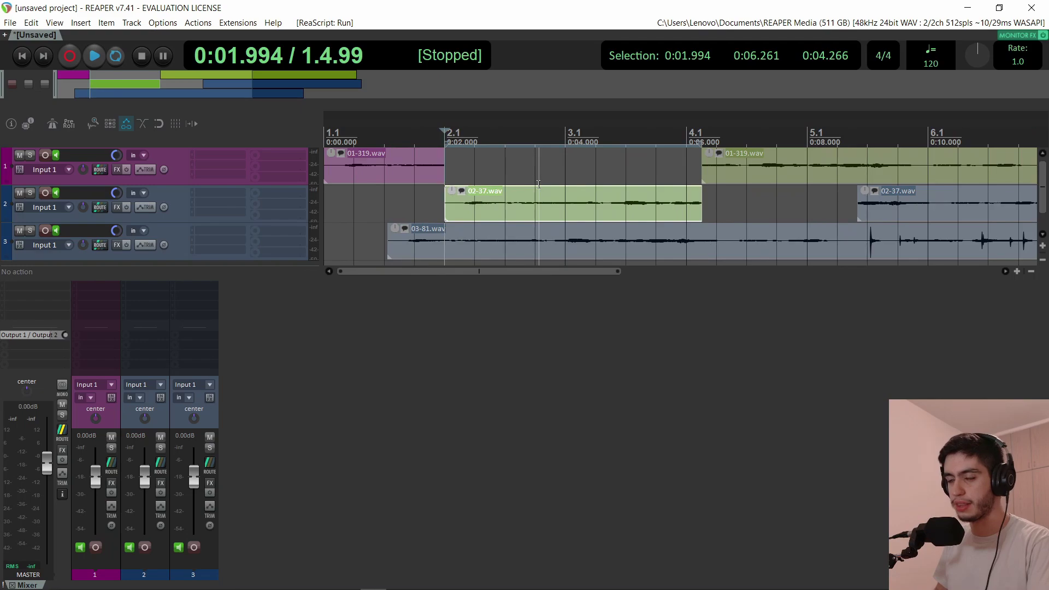
click(861, 159)
scroll(860, 158, down, 3)
scroll(860, 158, up, 3)
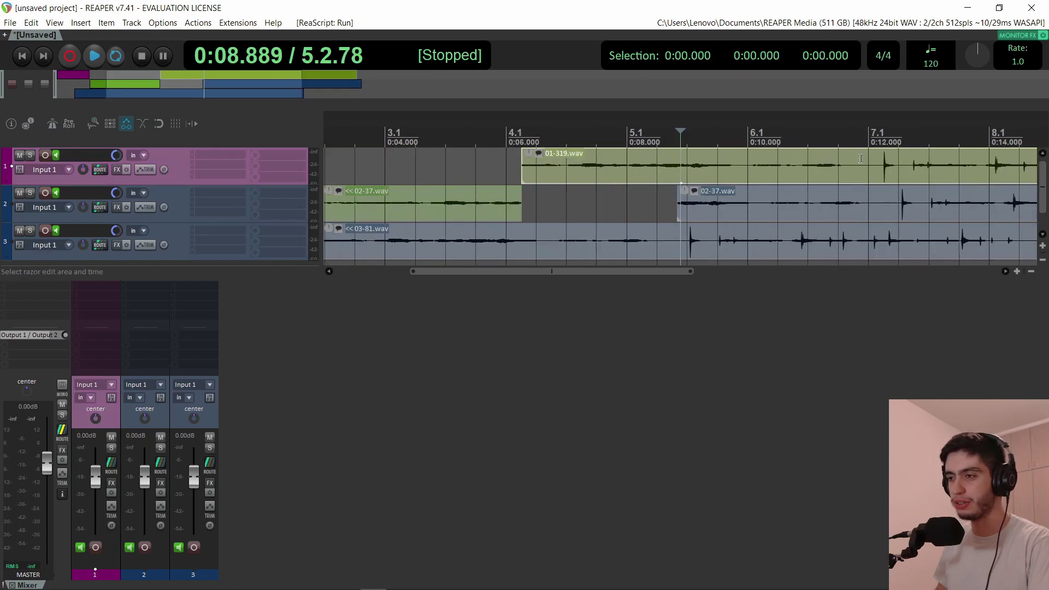
scroll(707, 161, down, 2)
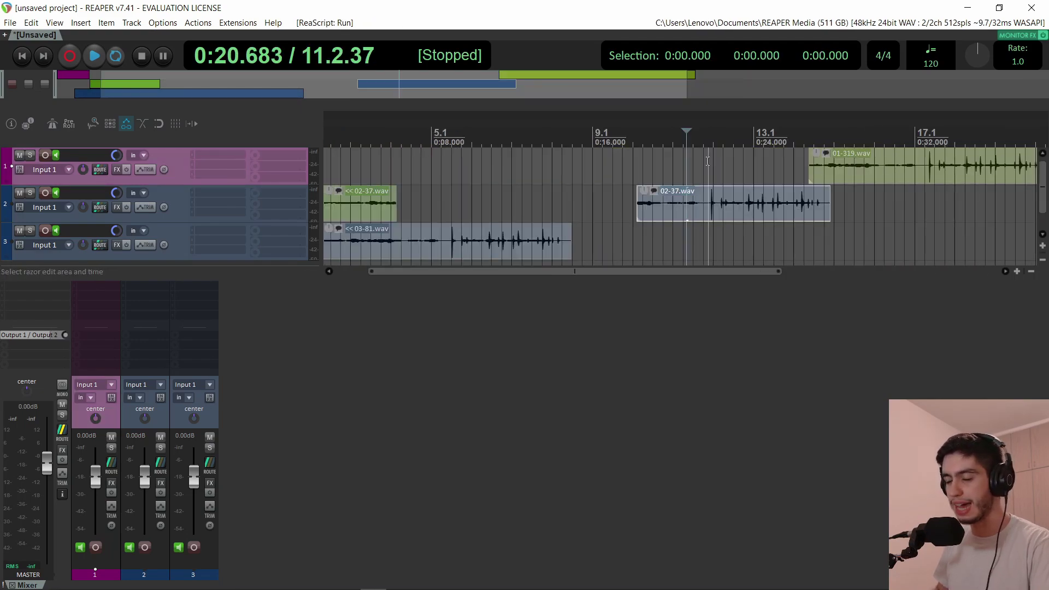
click(563, 160)
scroll(480, 158, up, 3)
scroll(491, 150, down, 2)
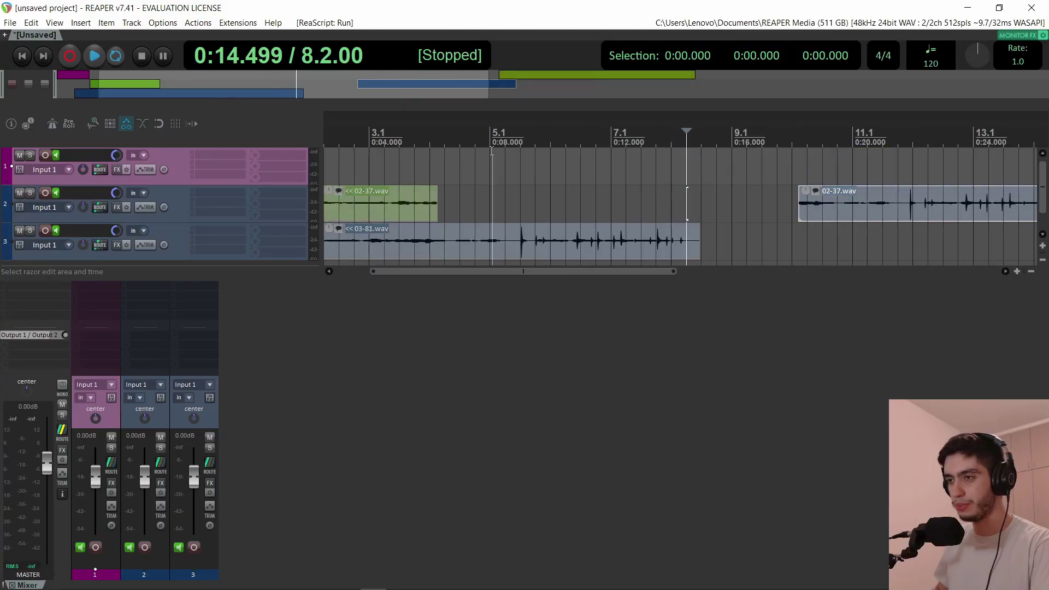
scroll(492, 151, right, 6)
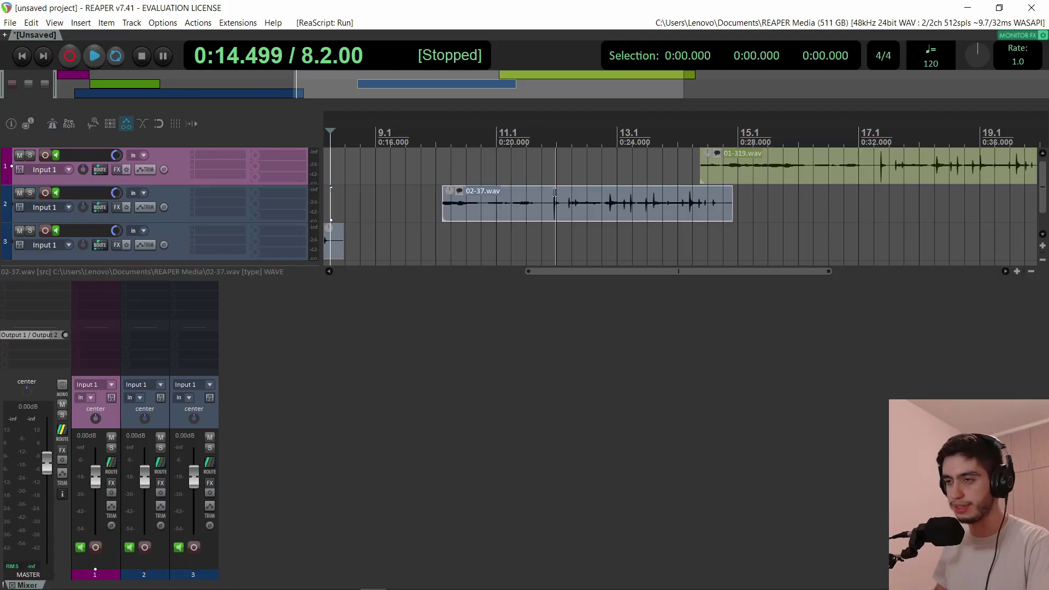
scroll(554, 192, down, 2)
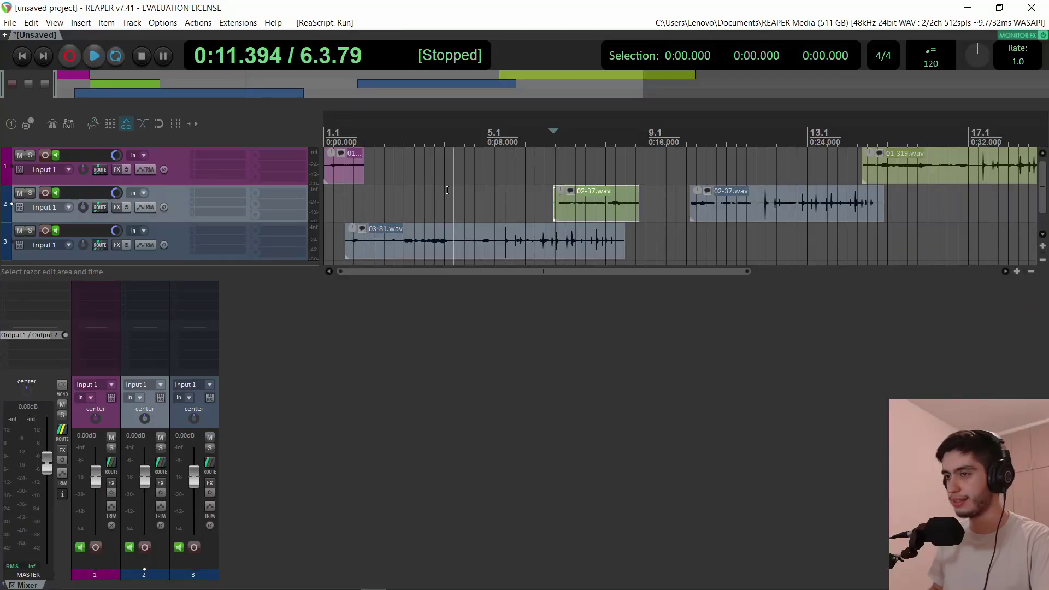
click(390, 195)
key(ctrl+v)
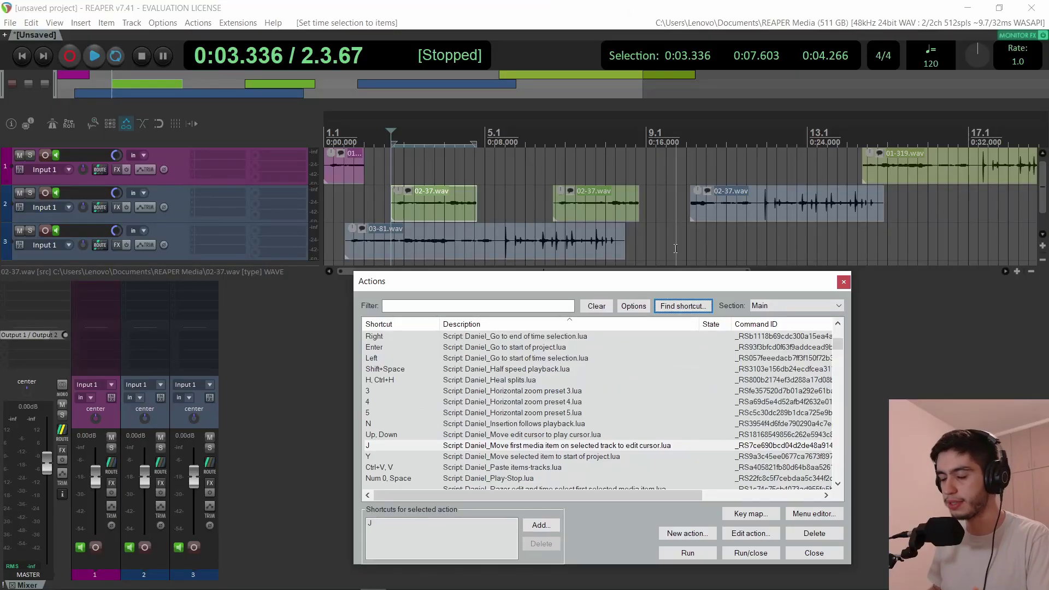
Move pieces of 03-81.wav along track 3 using razor edits and drags.
drag(453, 251, 505, 251)
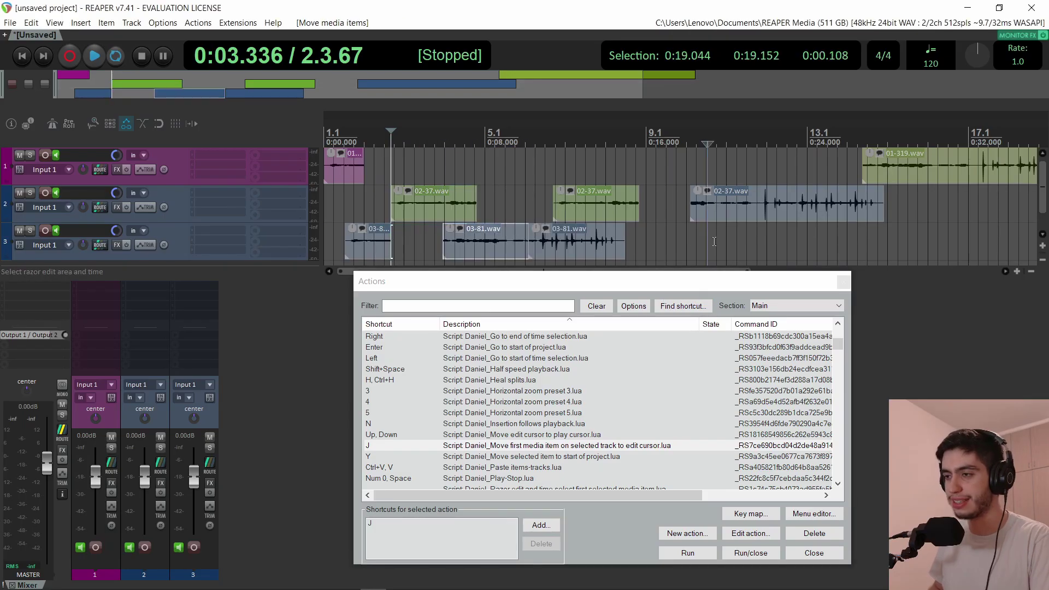
drag(708, 242, 793, 243)
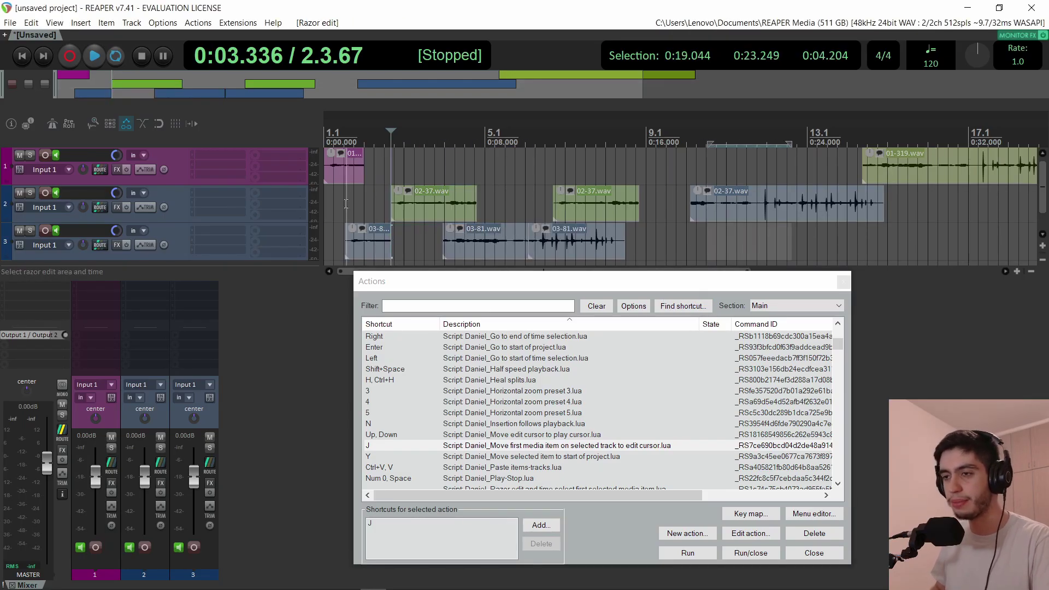
drag(354, 227, 335, 228)
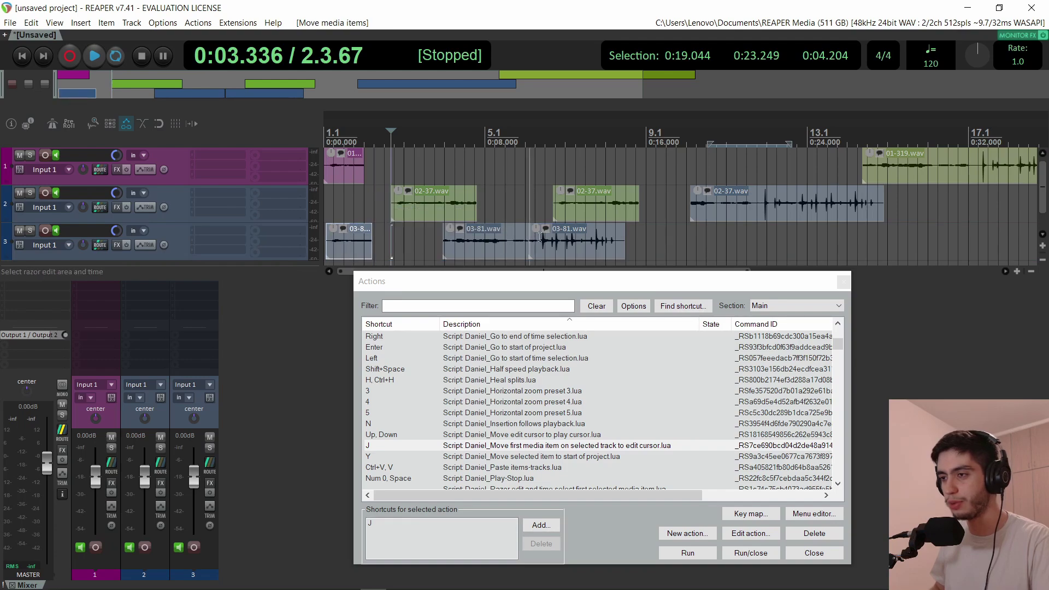
scroll(698, 225, right, 10)
scroll(698, 226, right, 10)
click(753, 201)
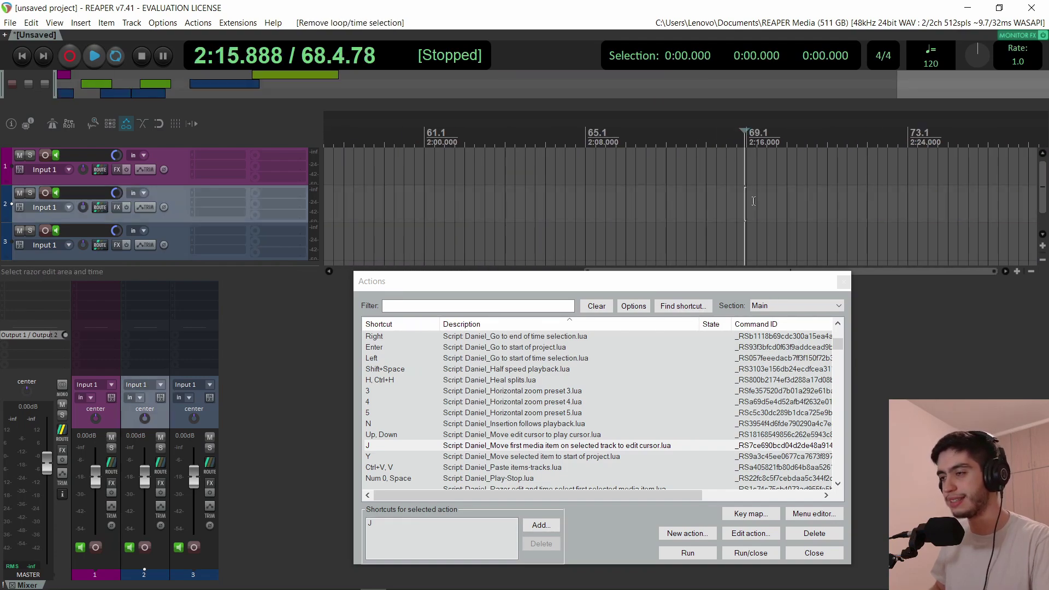
drag(977, 87, 274, 104)
drag(474, 255, 781, 244)
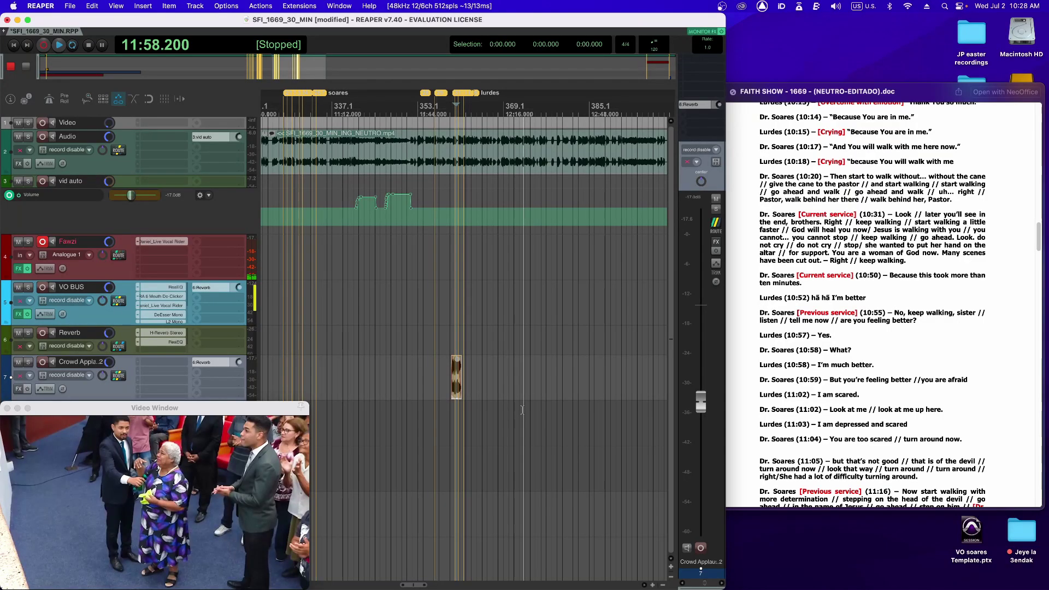
Place the Life Drama sound at 14:16.816 and the Prayer sound at 14:41.
scroll(522, 410, right, 5)
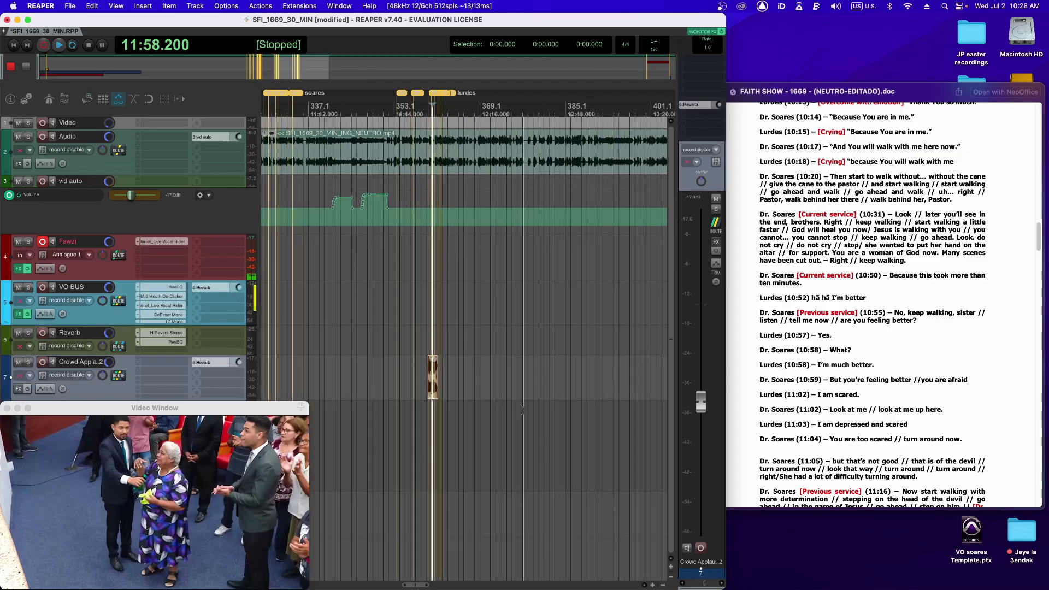
click(539, 409)
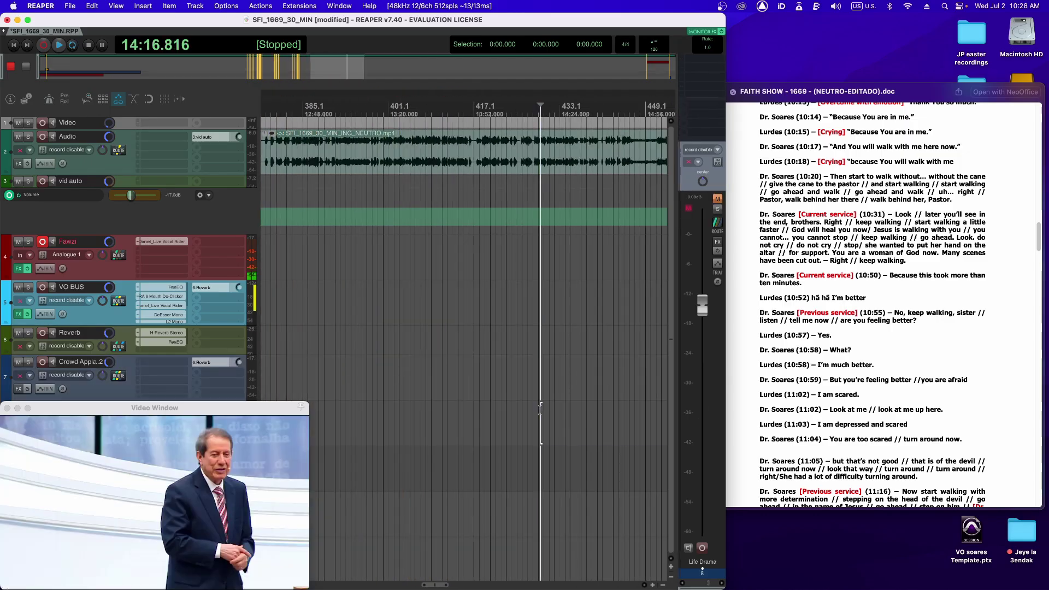
key(super+v)
click(605, 467)
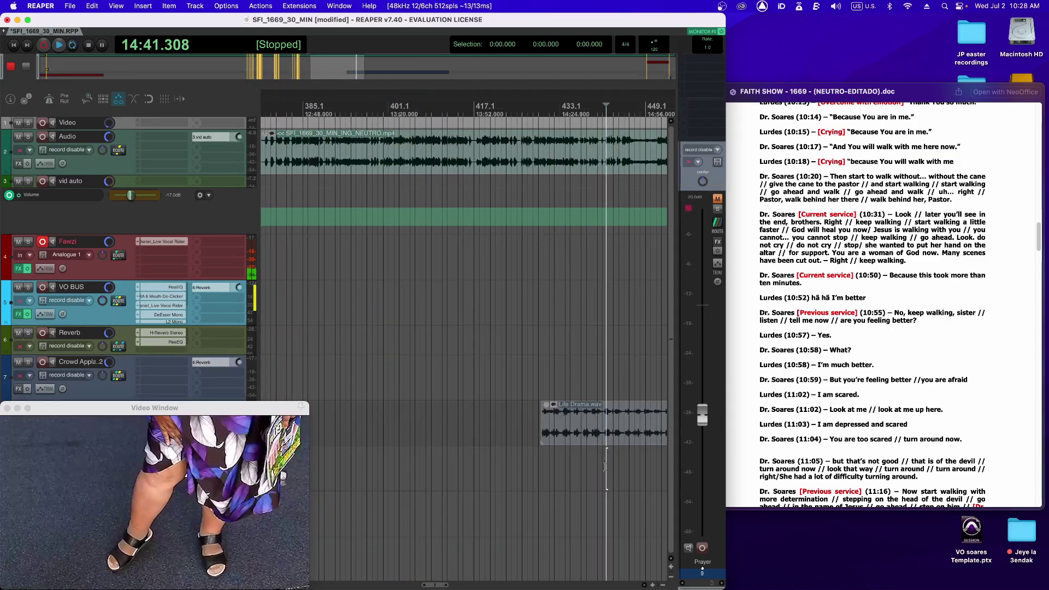
key(super+v)
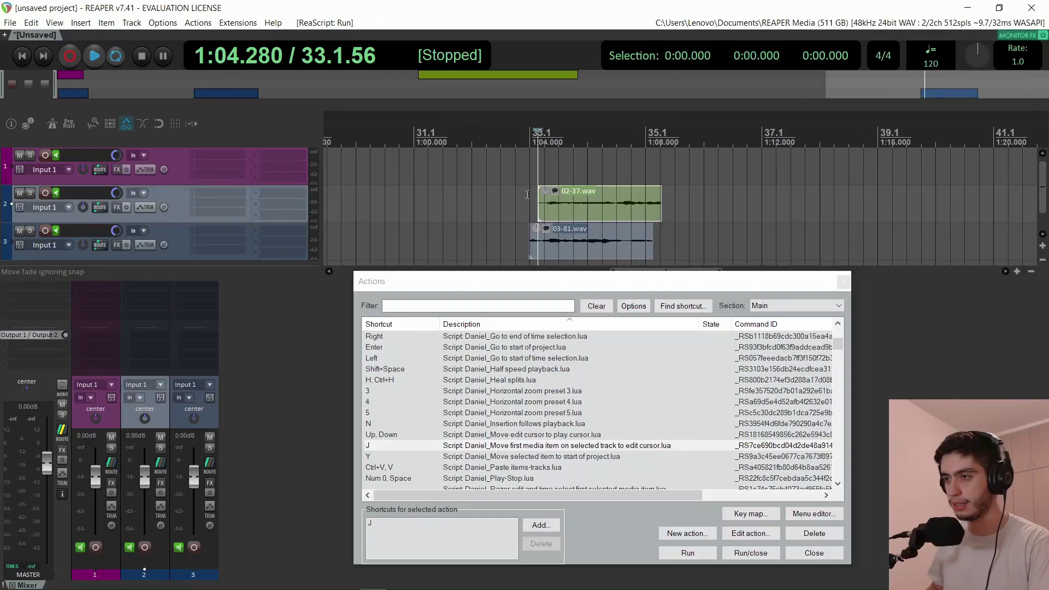
Move 02-37.wav to start at the edit cursor, finally at 1:05.429.
click(428, 203)
key(j)
click(780, 211)
key(j)
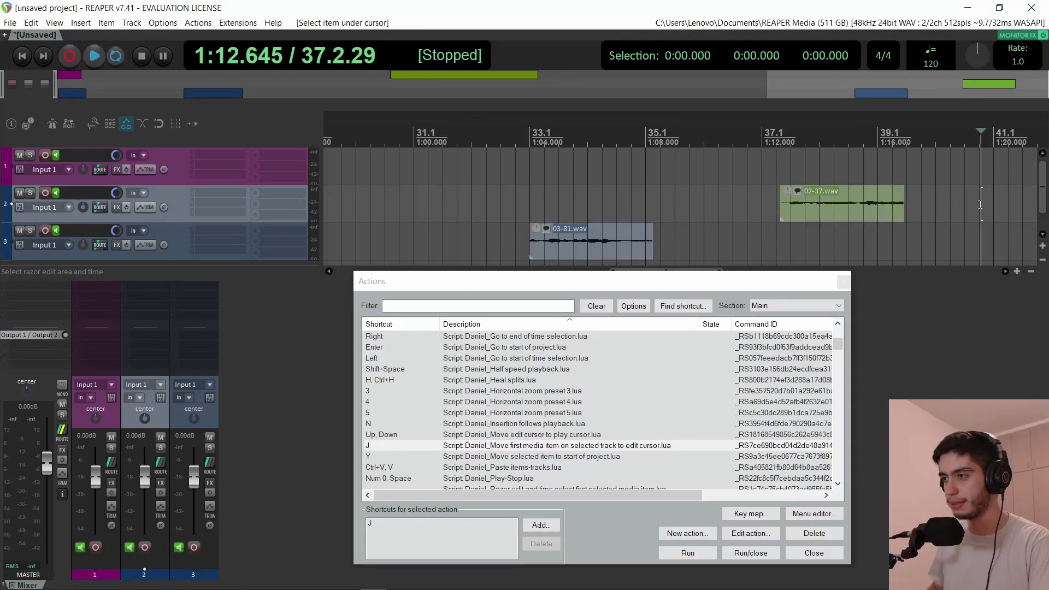
click(571, 190)
key(j)
Find the action bound to K, then play the example session from near 1:04.
click(683, 306)
key(k)
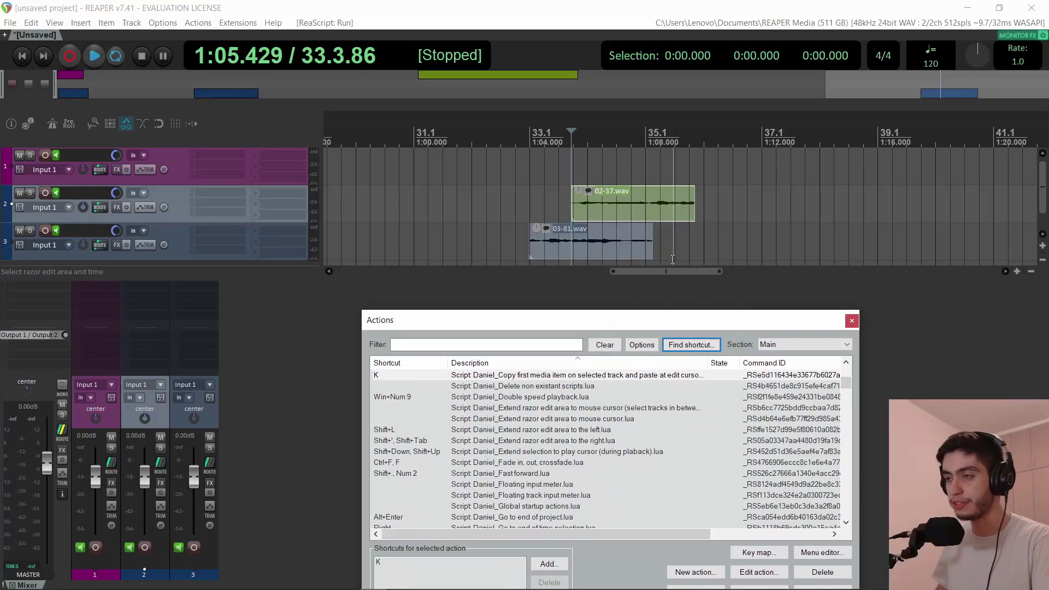
click(545, 240)
scroll(524, 233, down, 5)
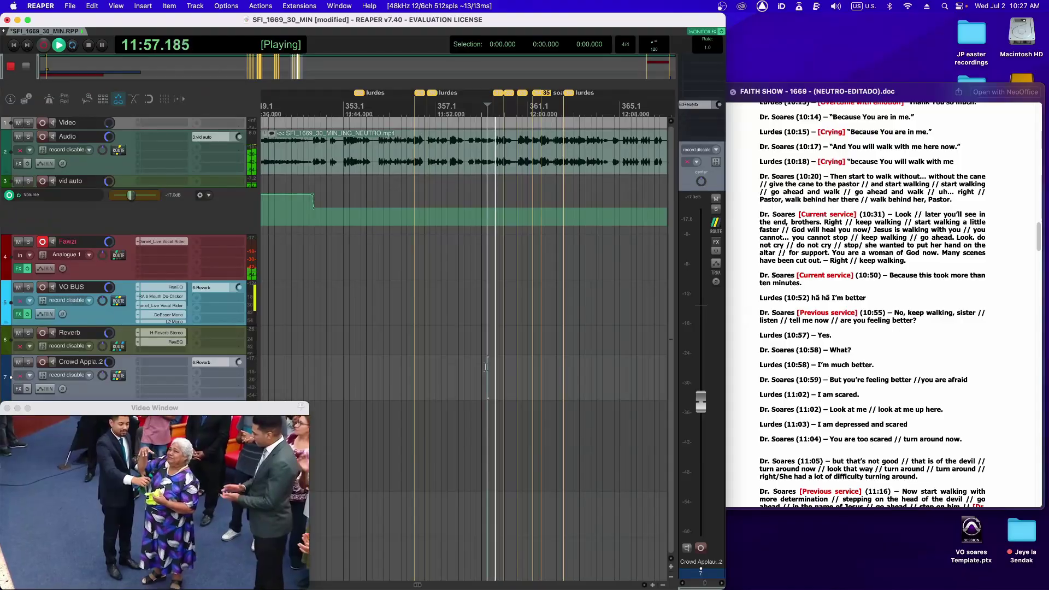
key(space)
key(space)
key(space)
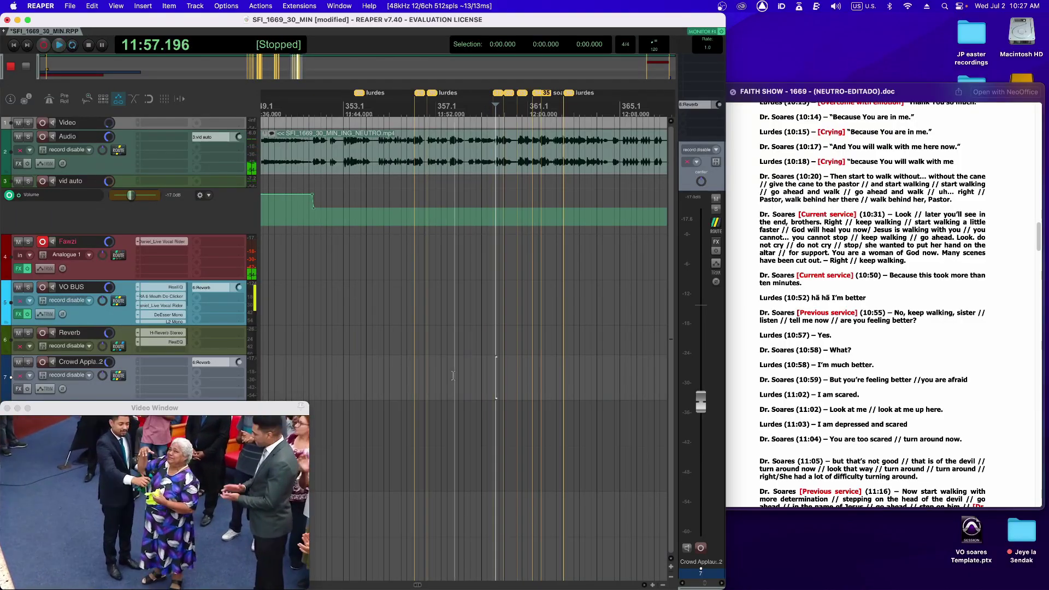
Start dragging the crowd applause item along track 7, then cancel the move.
scroll(453, 375, down, 5)
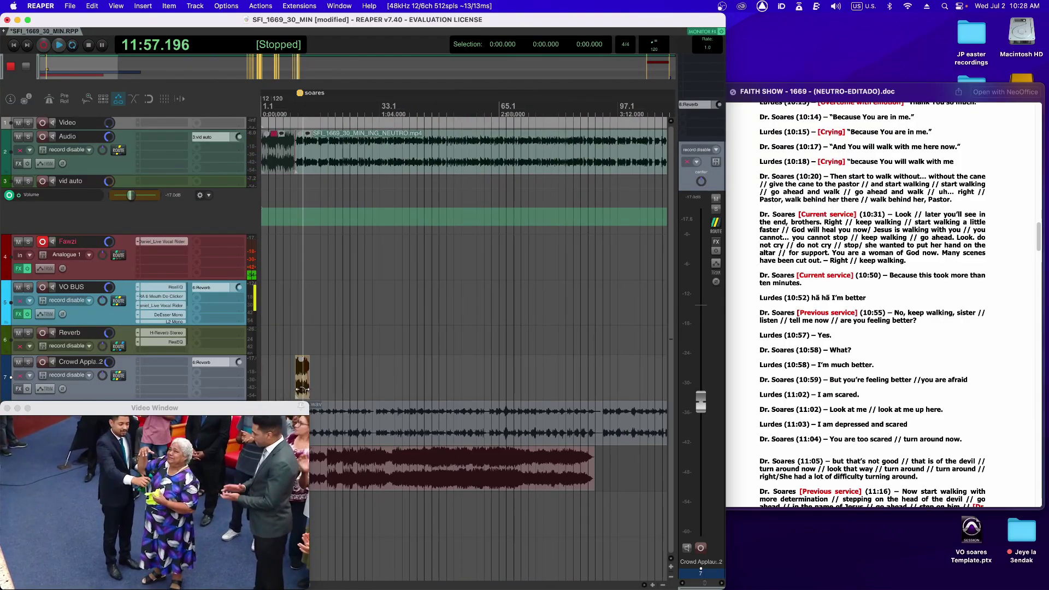
drag(302, 392, 516, 393)
scroll(546, 381, up, 5)
scroll(526, 394, down, 6)
right_click(514, 393)
scroll(505, 393, up, 3)
scroll(508, 393, up, 3)
Place the crowd applause sound at 11:57.363, nudge it slightly earlier, and replay to check.
click(448, 366)
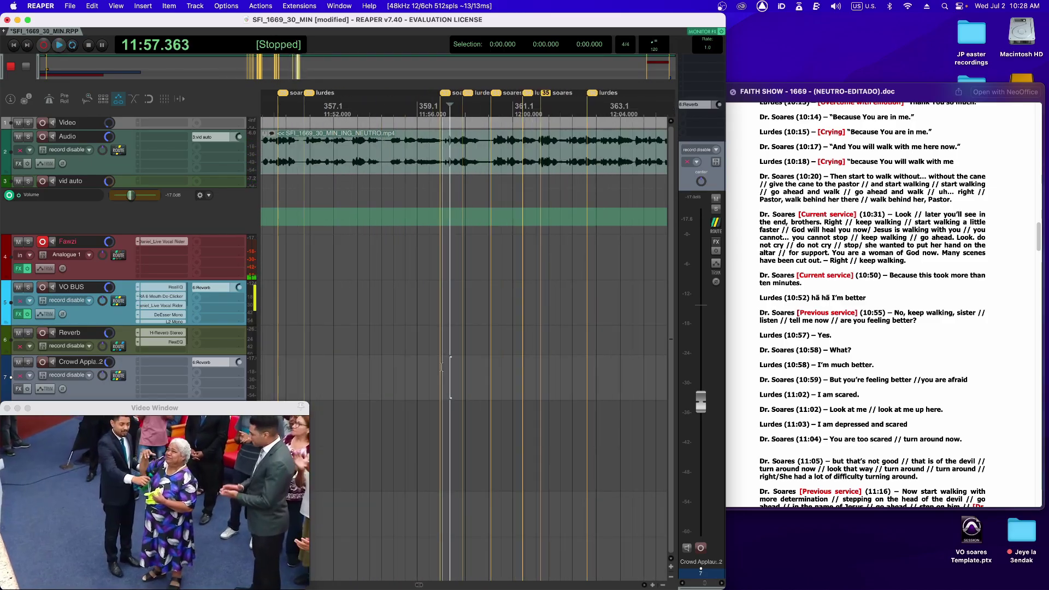
key(super+v)
key(space)
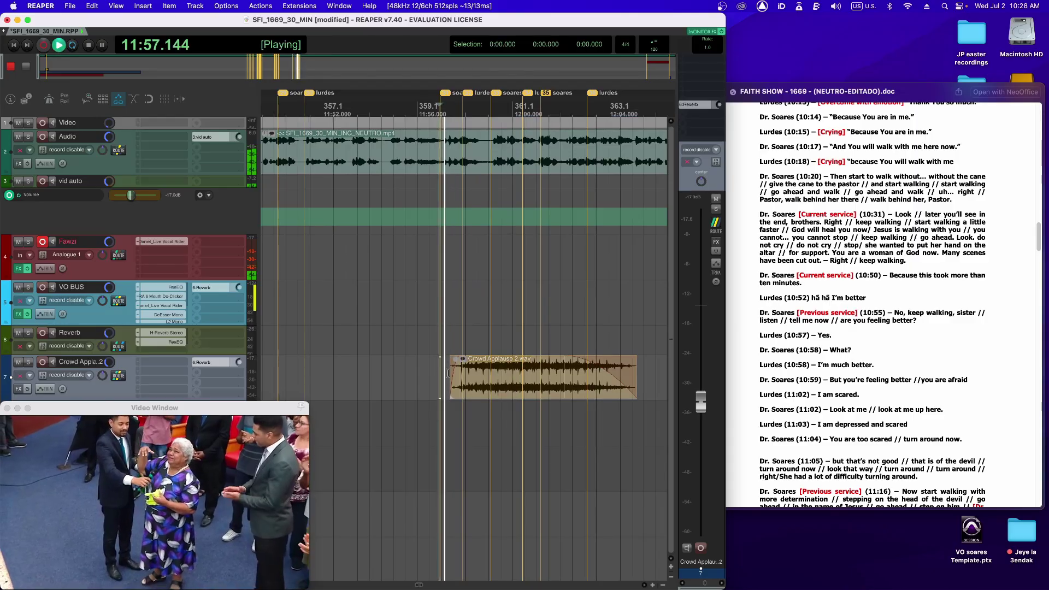
drag(438, 369, 409, 362)
key(space)
key(space)
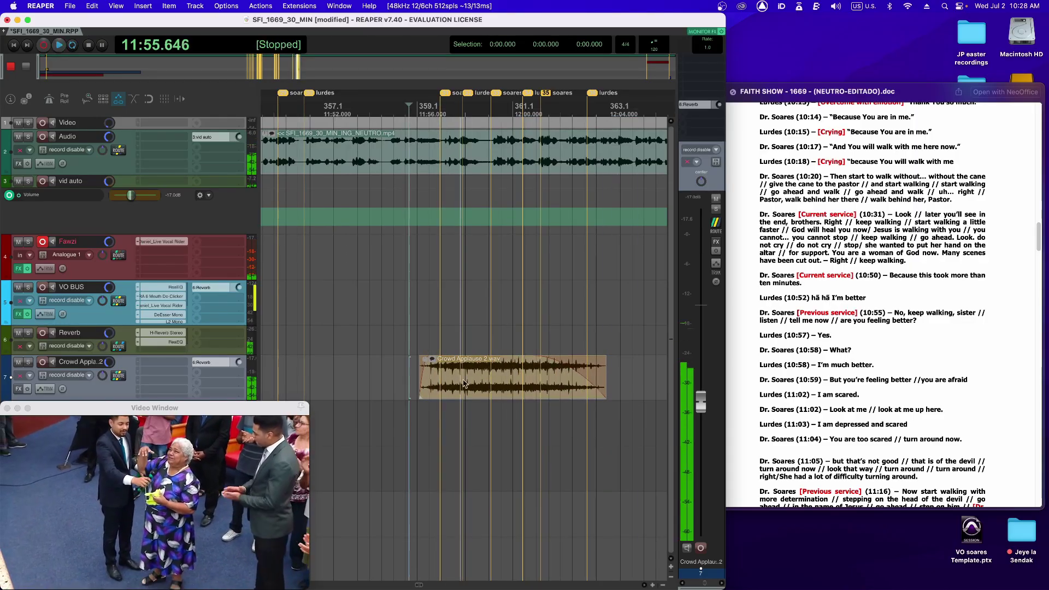
key(space)
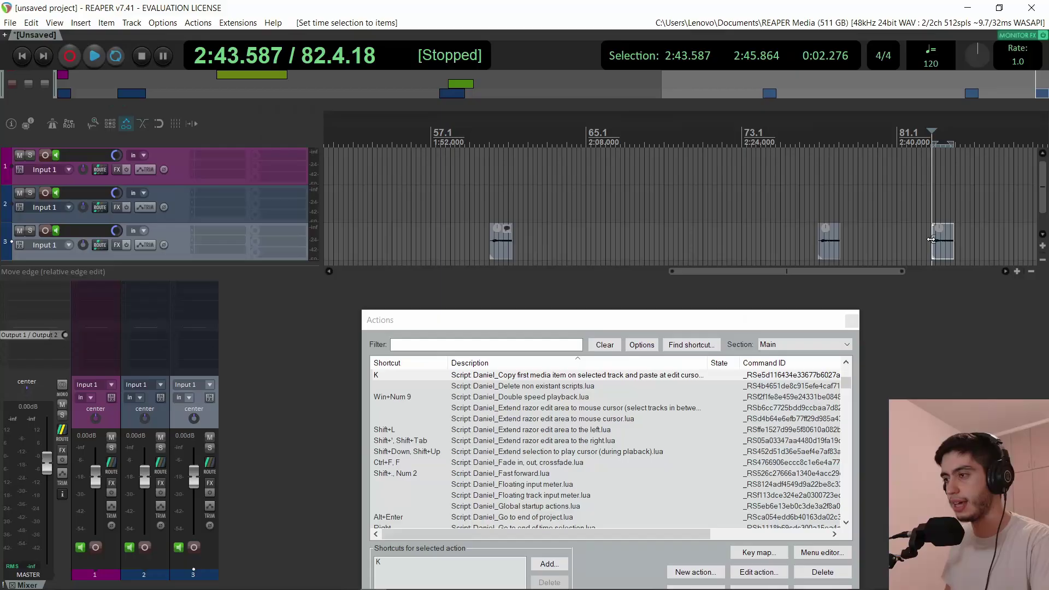
scroll(932, 239, right, 5)
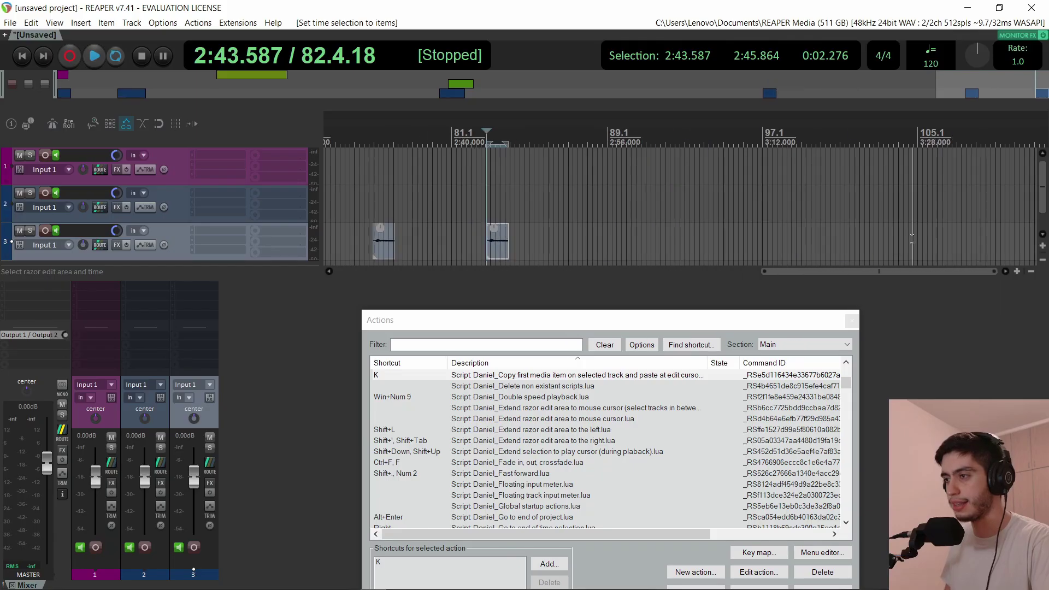
Paste the first track-3 item at 3:27.466 and duplicate it about 29 s later.
click(912, 240)
key(k)
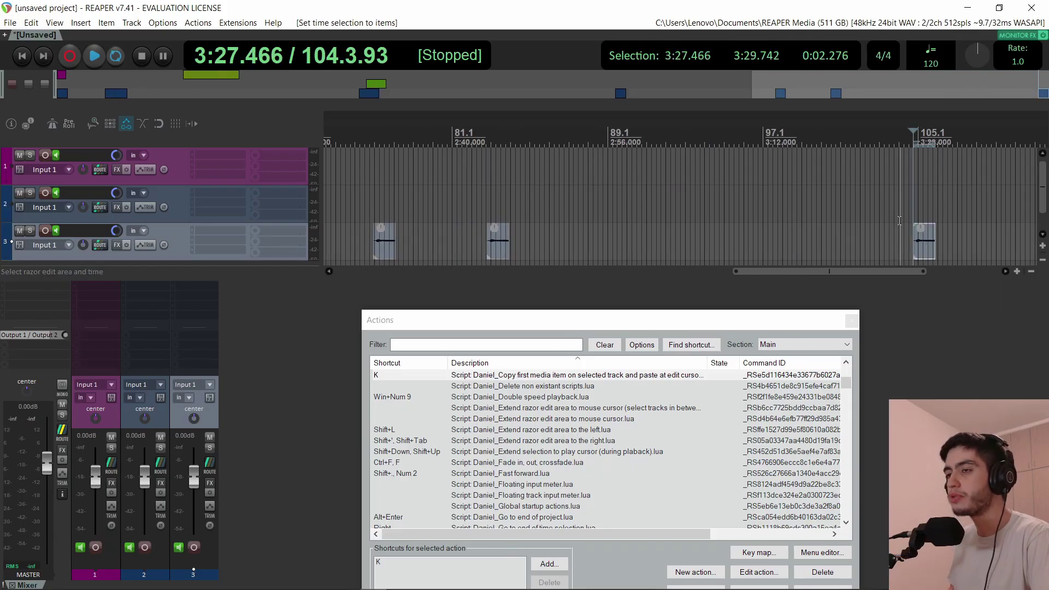
scroll(706, 238, left, 3)
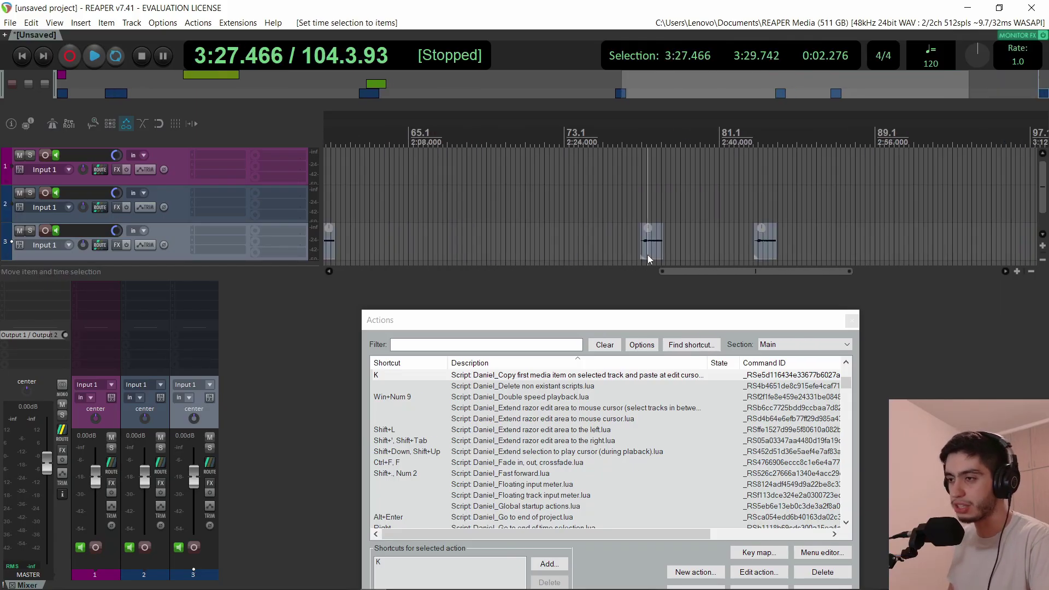
drag(647, 254, 939, 248)
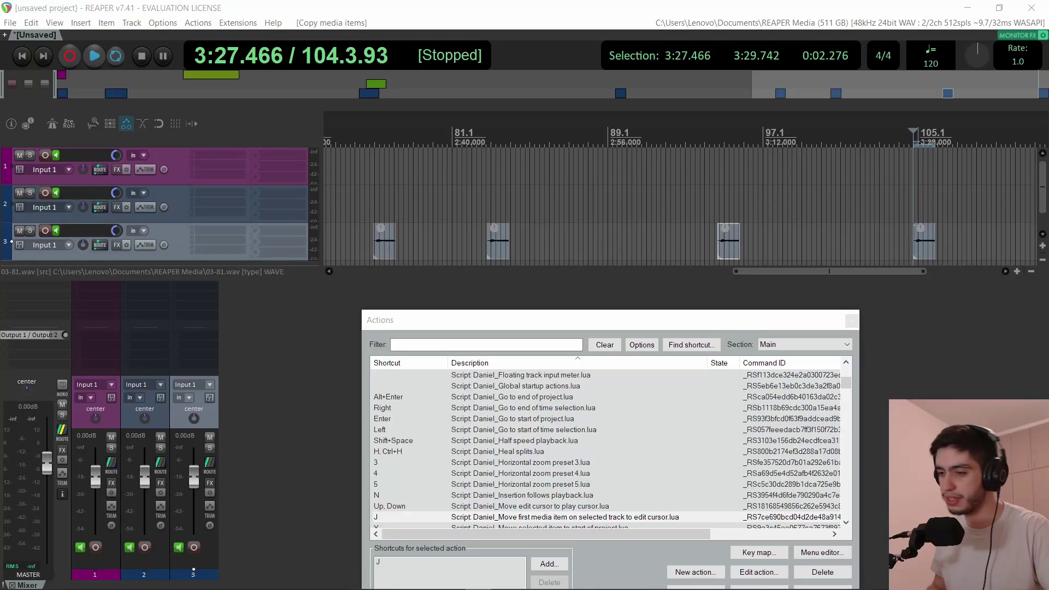
drag(624, 317, 545, 106)
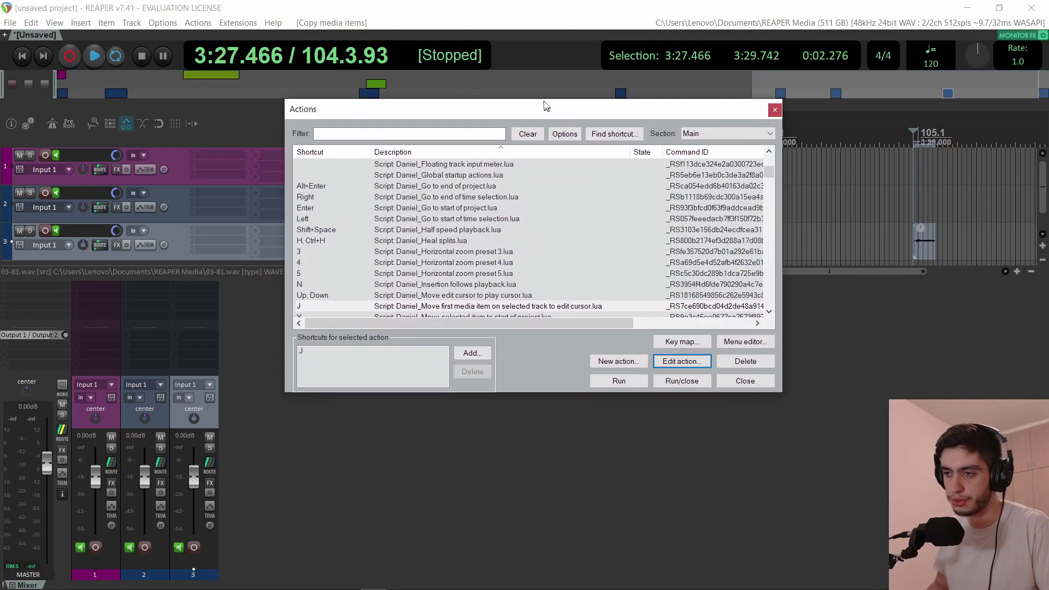
Select the move-first-item-to-edit-cursor action, start adding a shortcut, then cancel the assignment.
click(543, 308)
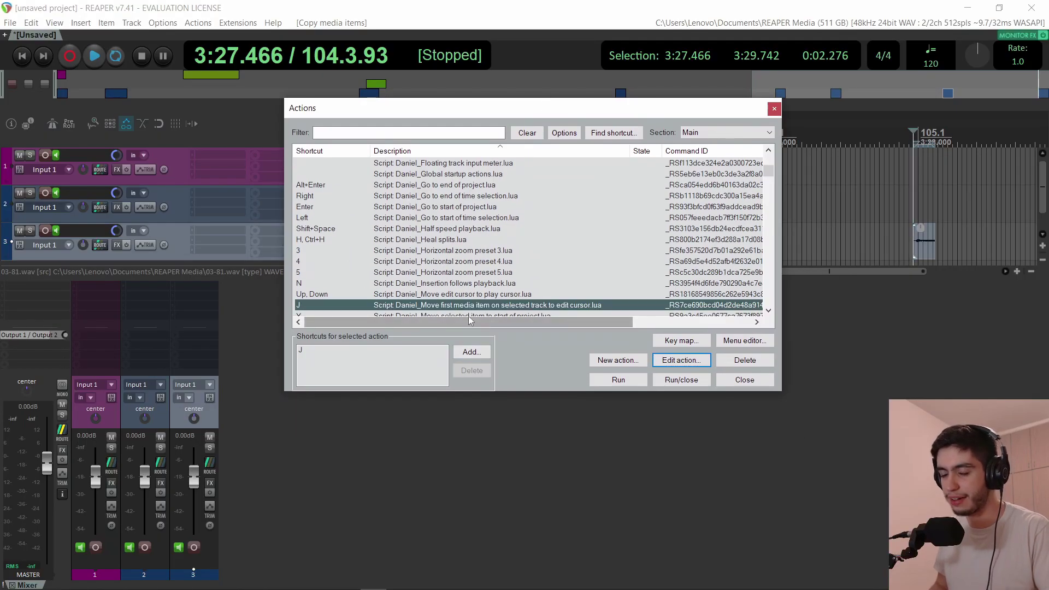
scroll(471, 302, down, 1)
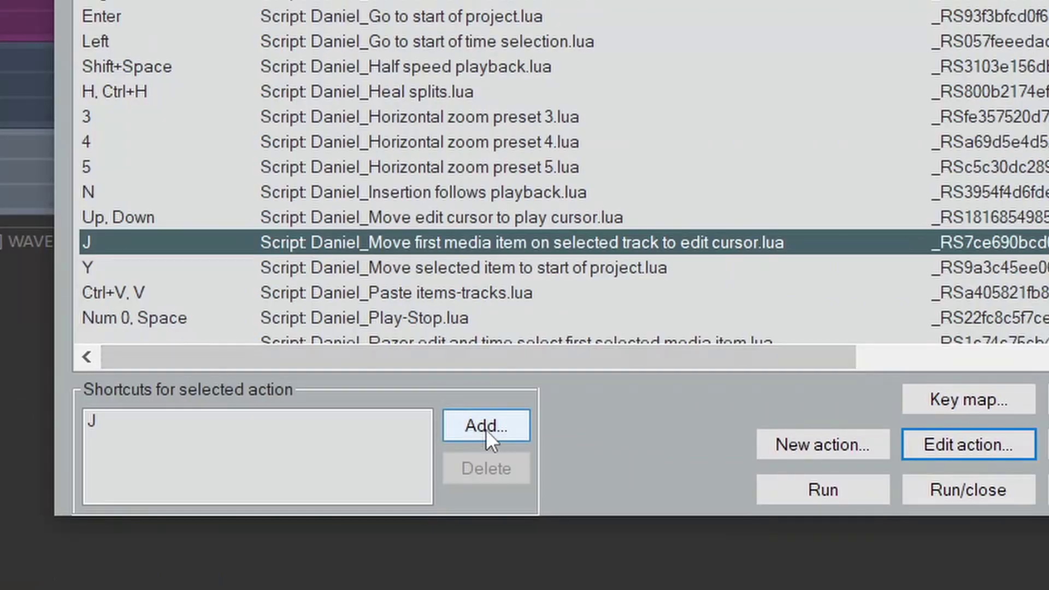
click(486, 426)
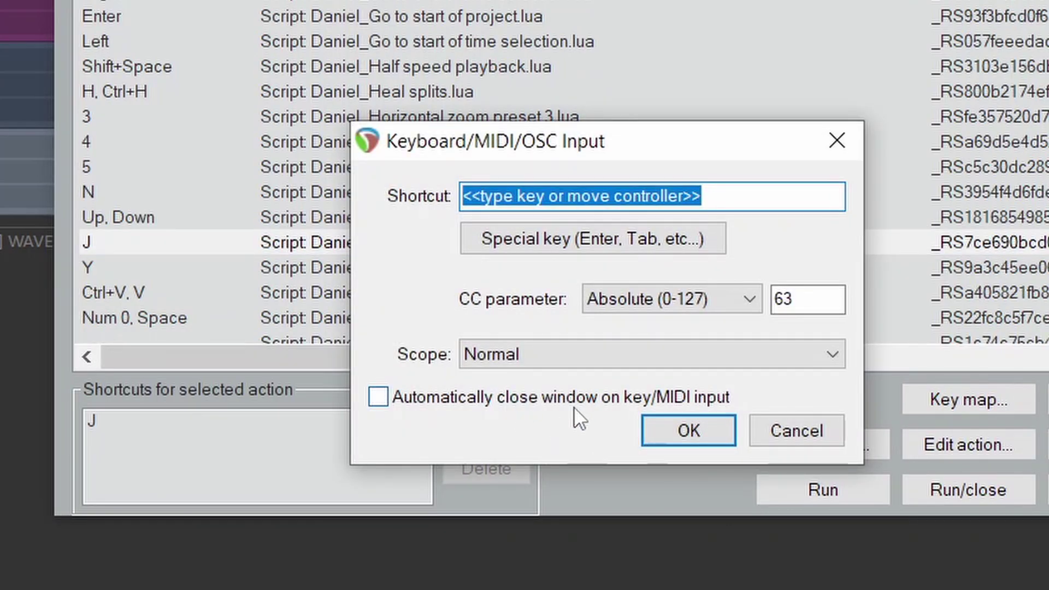
click(788, 431)
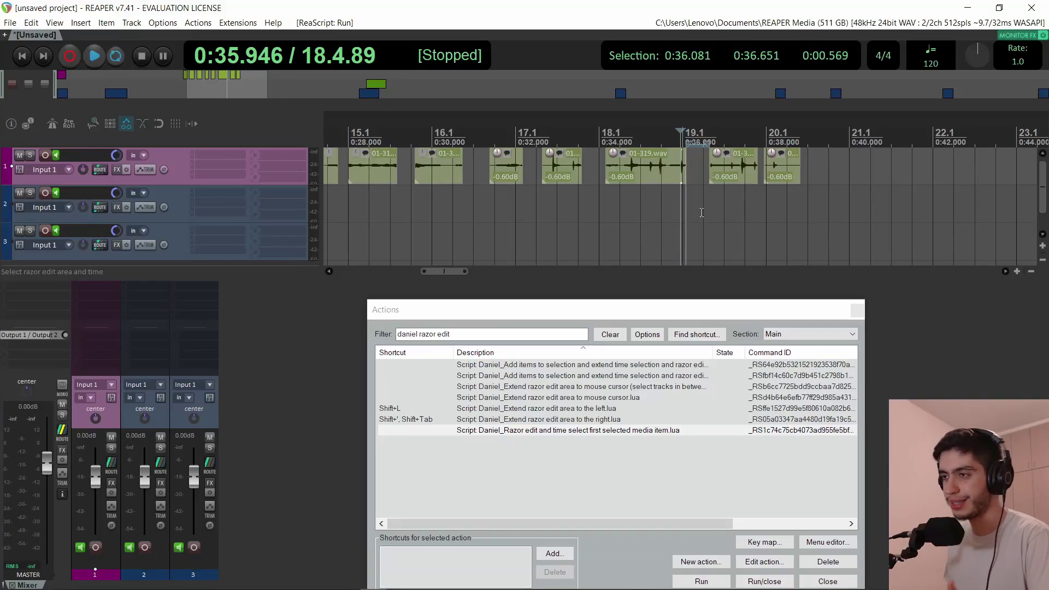
Drag track 1's last clips slightly later, then clear the clip and time selection.
drag(787, 172, 809, 154)
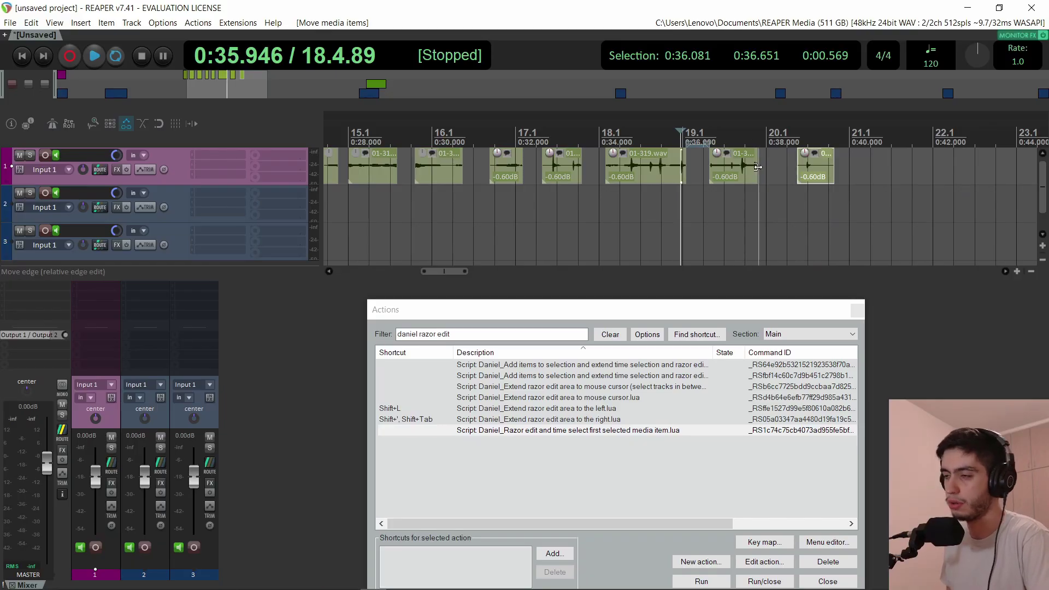
click(725, 171)
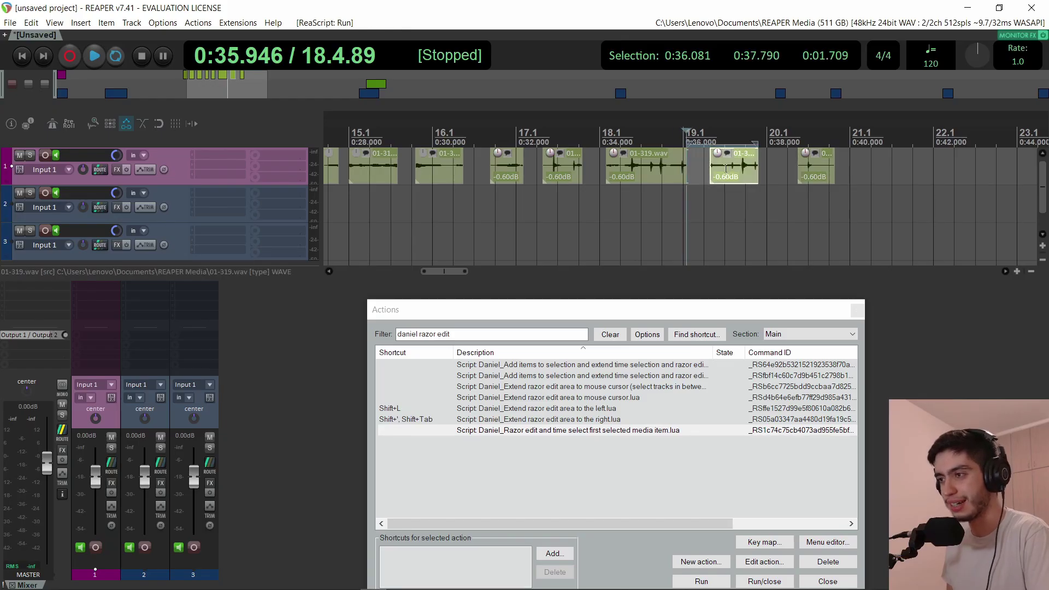
mouse_move(725, 169)
mouse_down()
mouse_move(752, 170)
mouse_move(742, 170)
mouse_up()
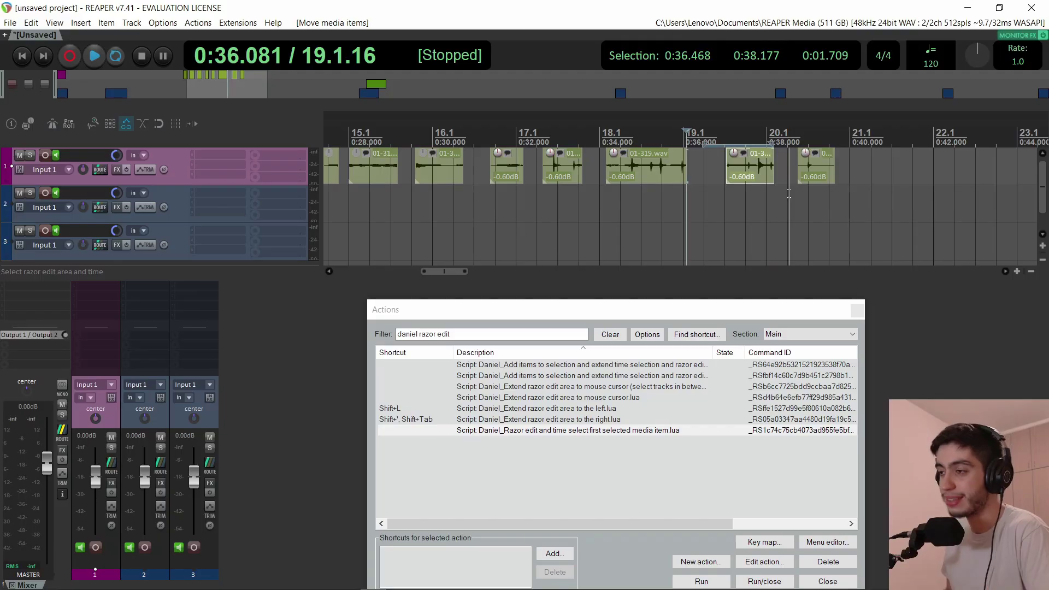
click(877, 185)
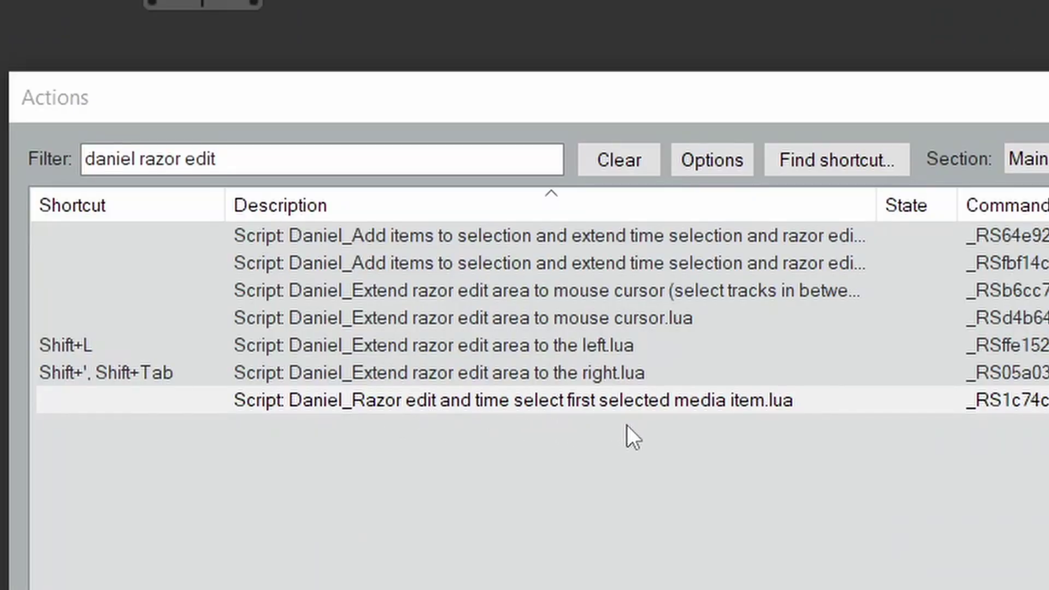
Razor-select track 1's last two clips with the Razor edit and time select script and shift them earlier.
click(682, 408)
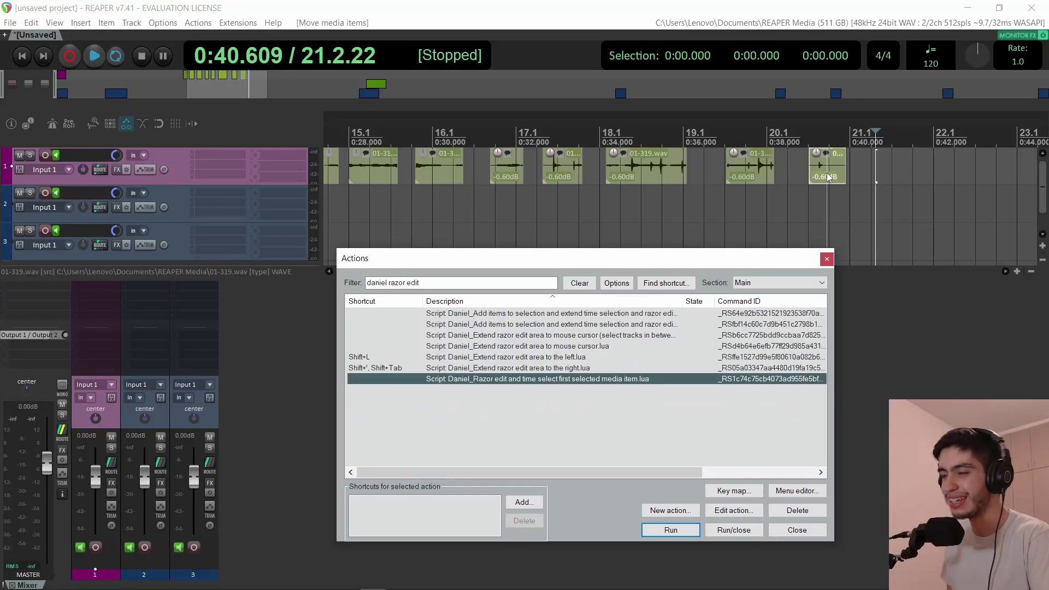
click(827, 172)
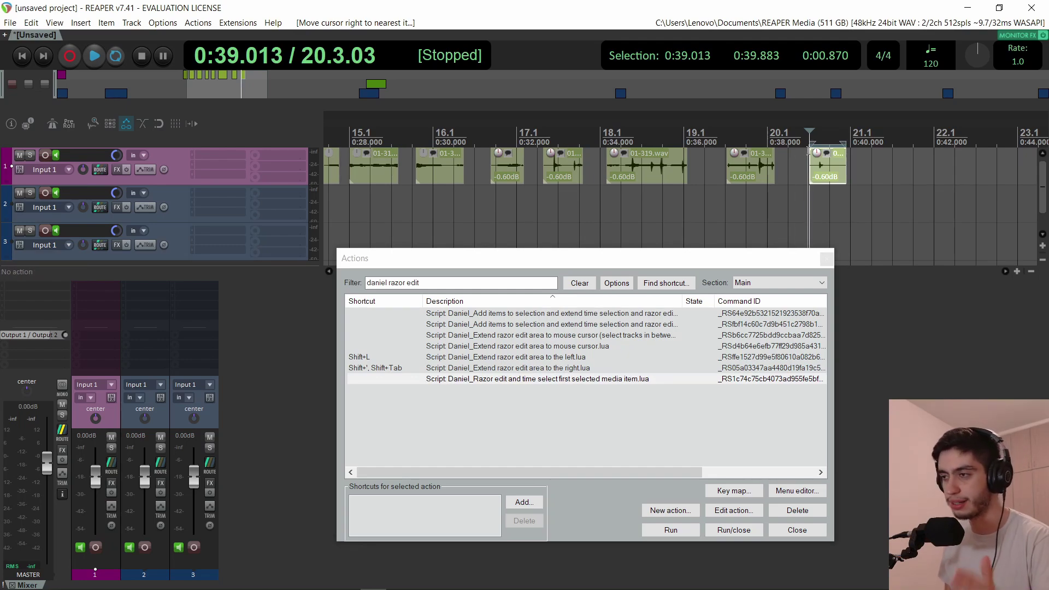
click(750, 176)
shift+click(748, 173)
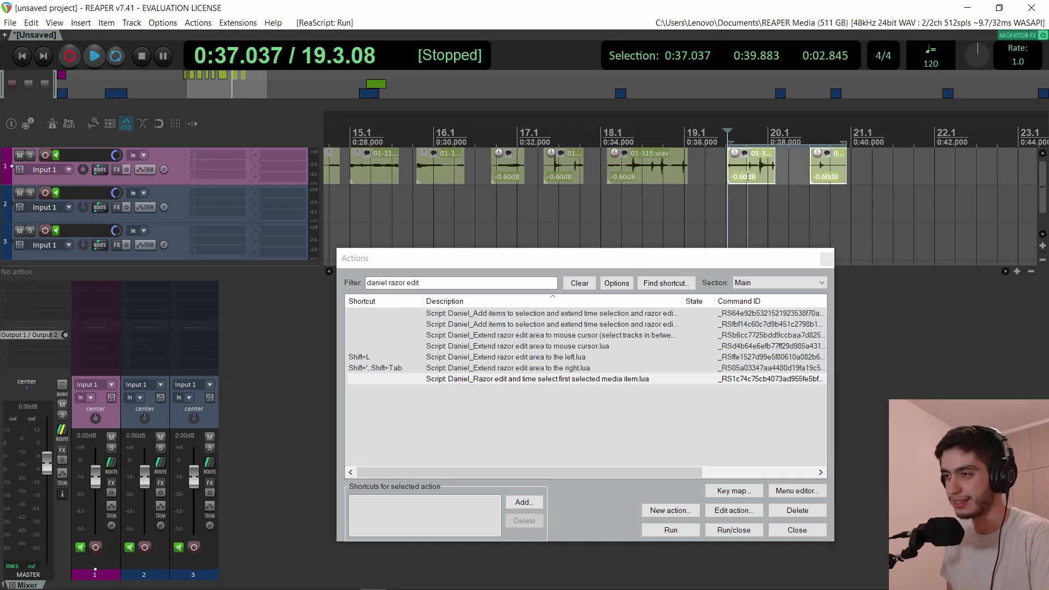
mouse_move(747, 180)
mouse_down()
mouse_move(766, 181)
mouse_move(721, 182)
mouse_move(746, 180)
mouse_up()
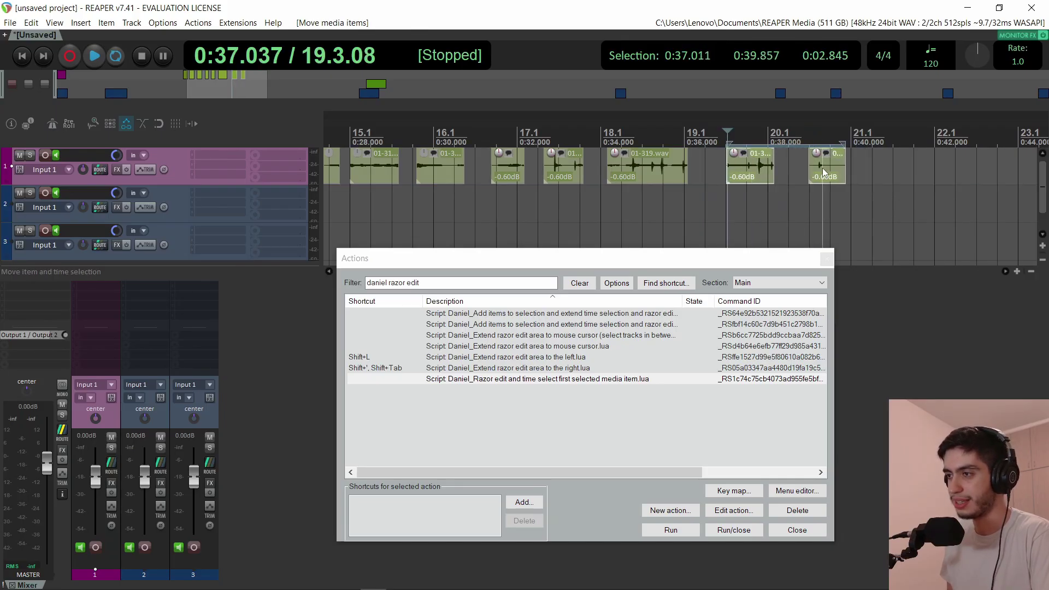
Clear the time selection, nudge the last track 1 clips earlier, and reselect the razor script.
click(864, 158)
click(819, 178)
drag(819, 178, 801, 178)
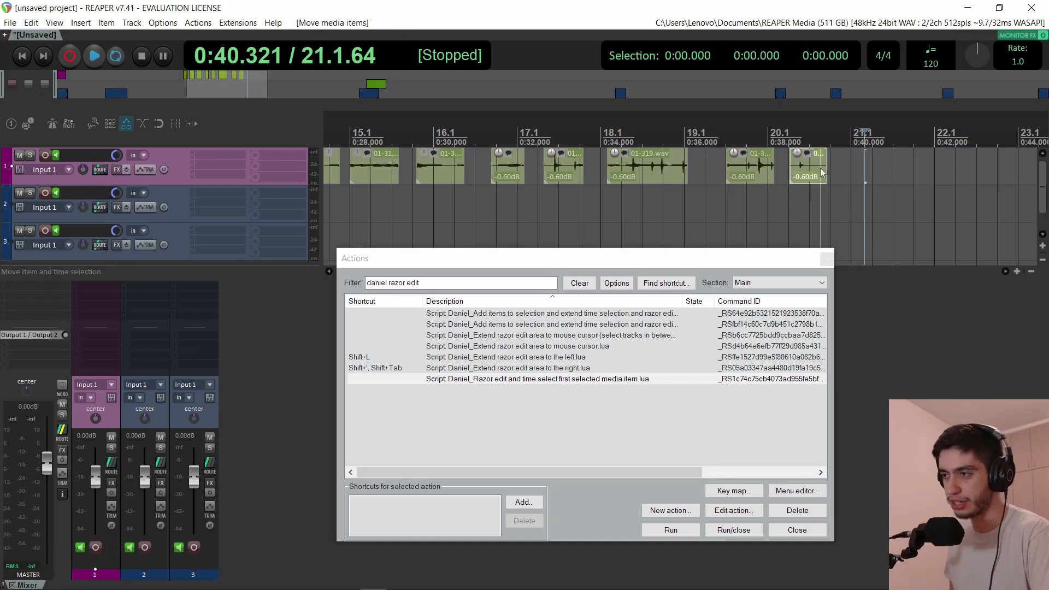
mouse_move(742, 181)
mouse_down()
mouse_move(766, 173)
mouse_move(739, 173)
mouse_up()
click(580, 379)
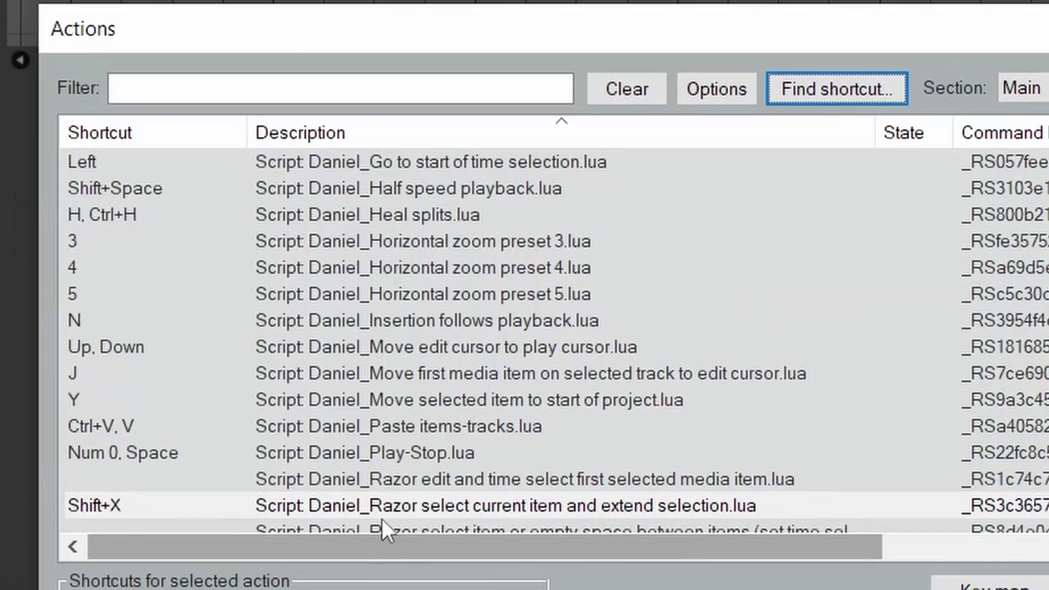
scroll(481, 449, down, 1)
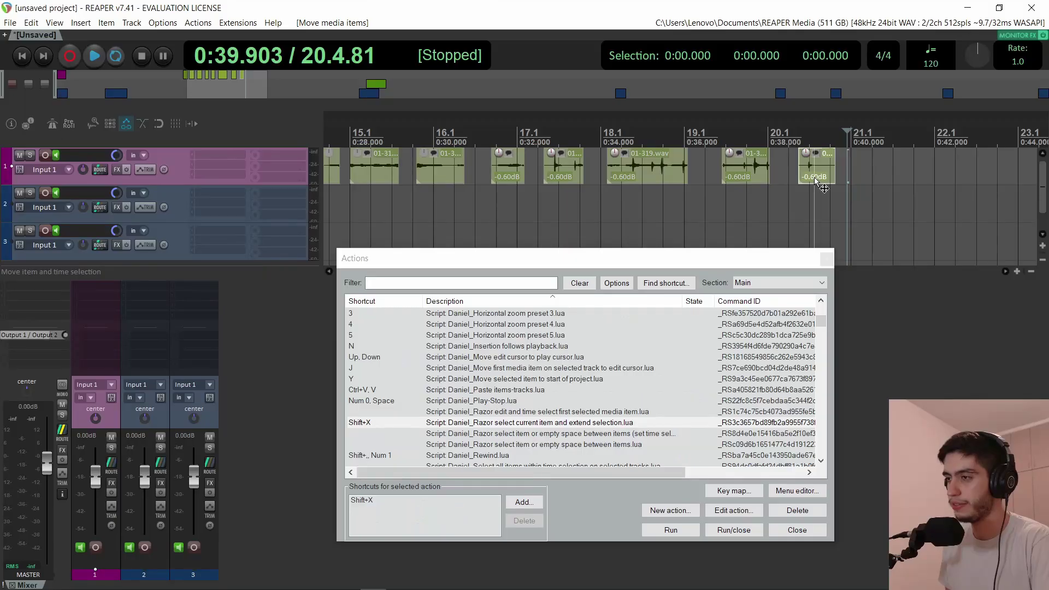
Test the Shift+X razor-extend selection script across track 1 clips, then view and close its code.
drag(814, 177, 909, 173)
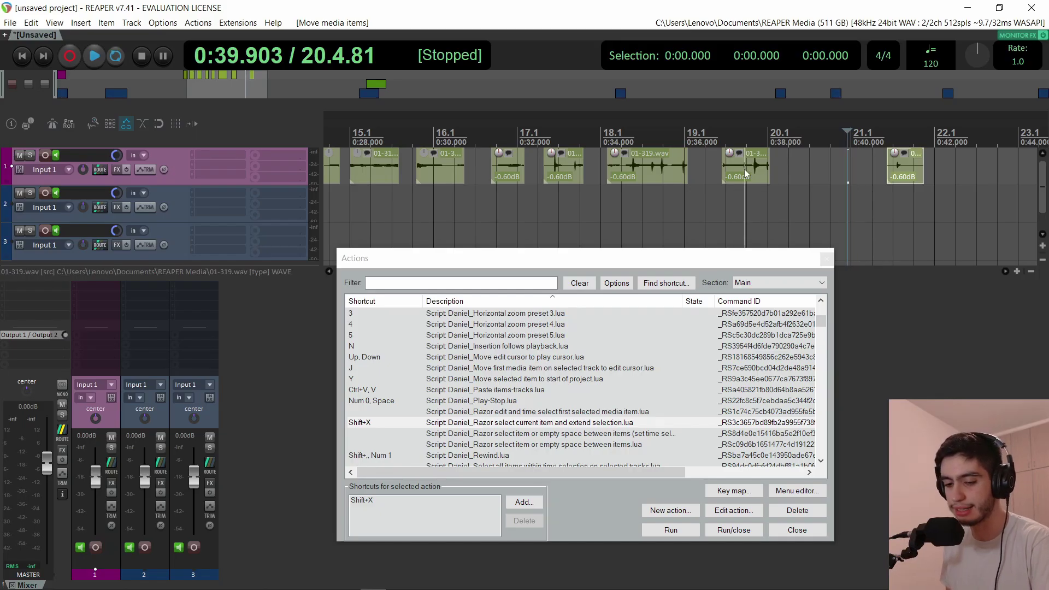
key(shift+x)
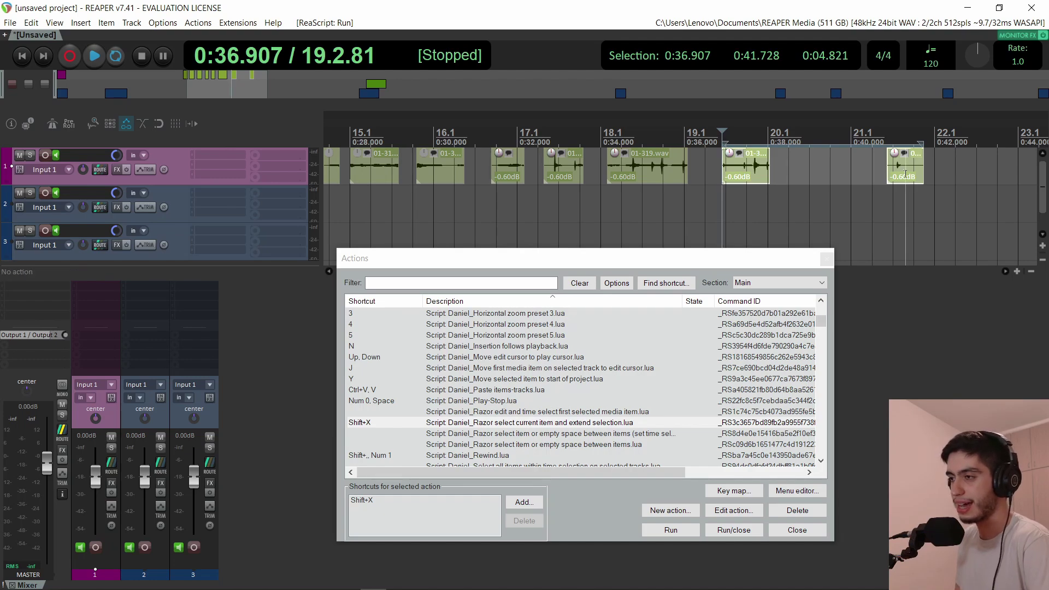
key(Right)
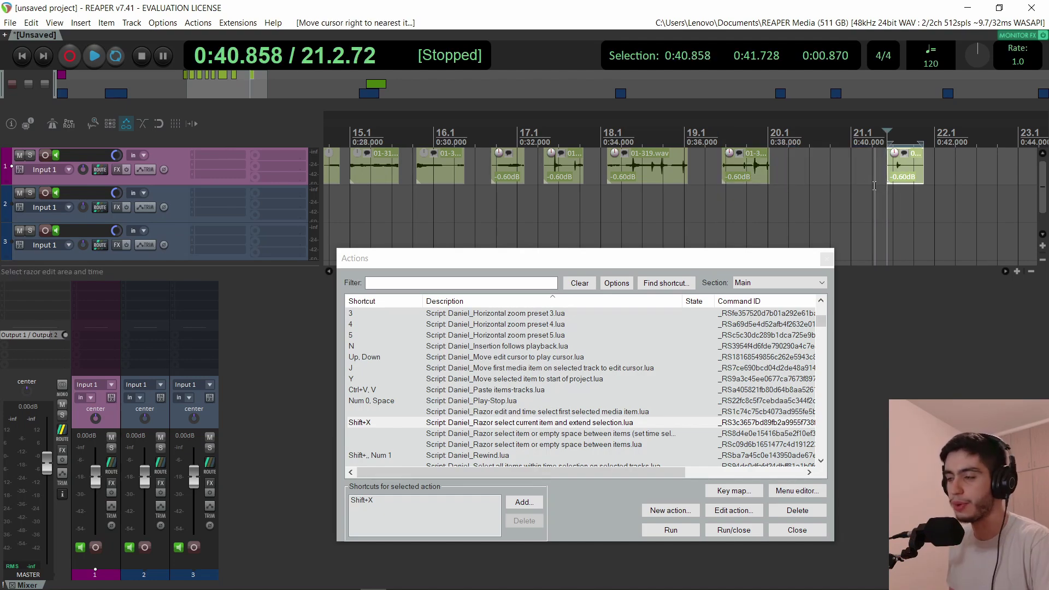
key(shift+x)
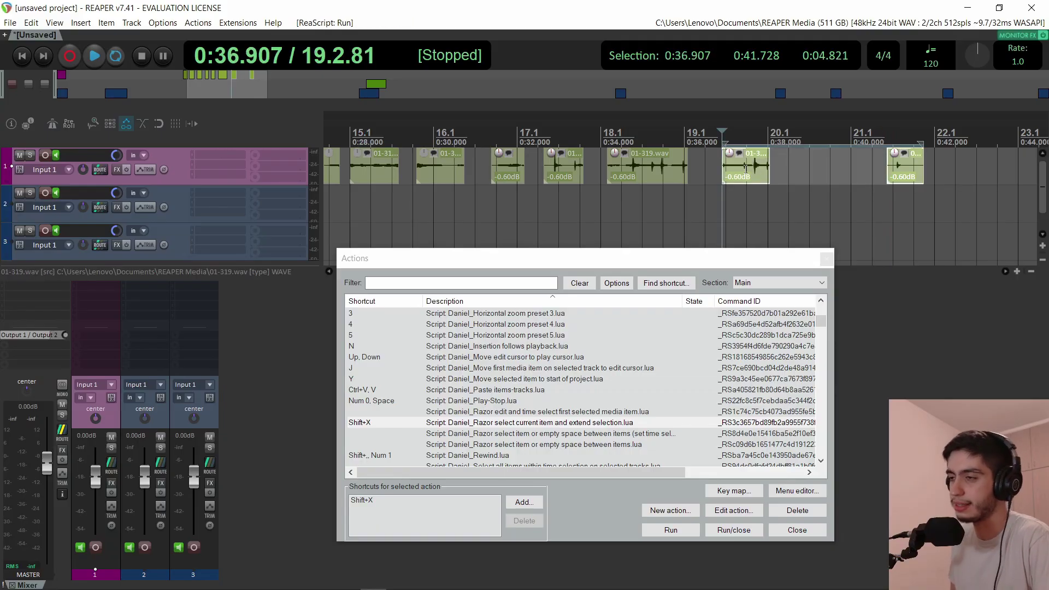
click(733, 510)
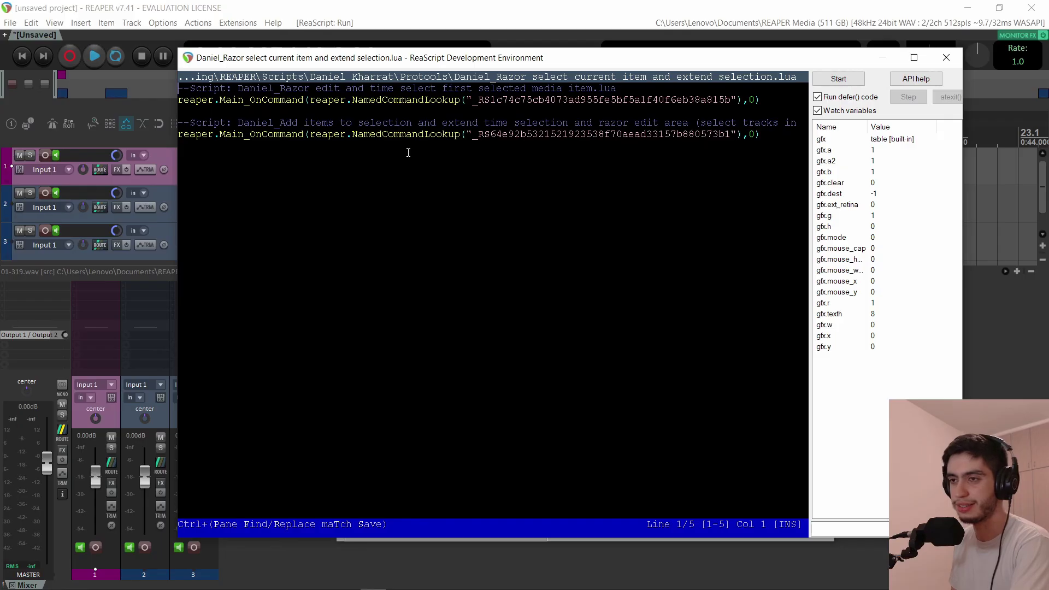
key(Escape)
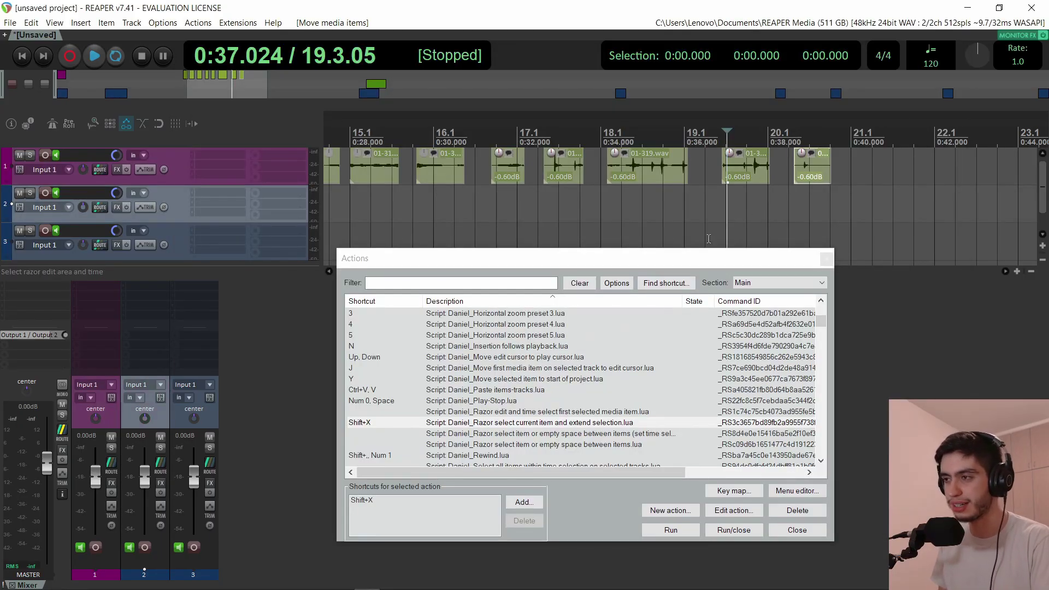
Razor-select track 1's last clips with Shift+X and drag them earlier to close the gaps.
drag(796, 169, 823, 169)
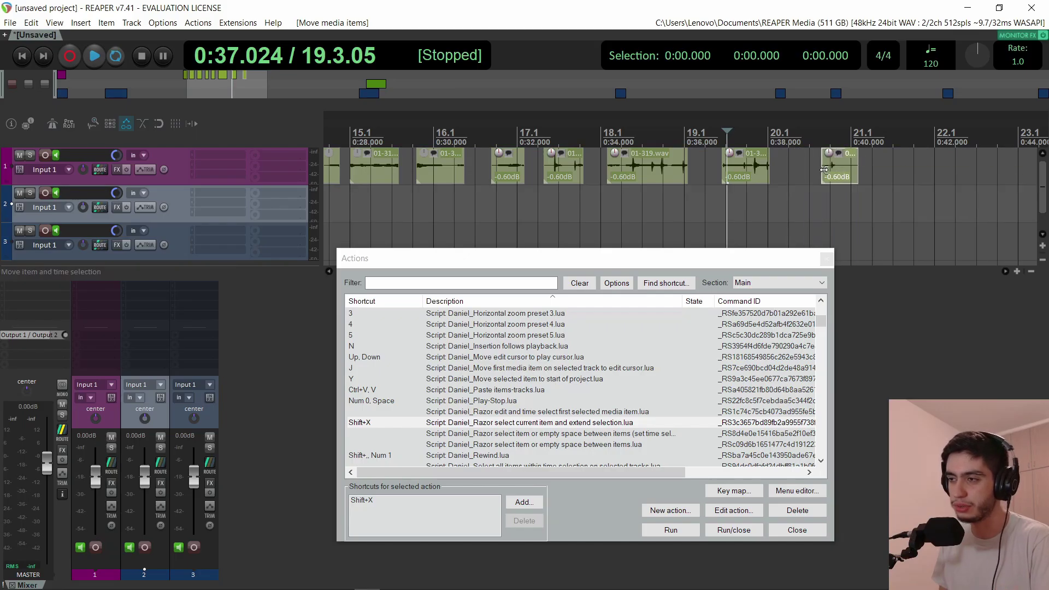
click(744, 172)
key(shift+x)
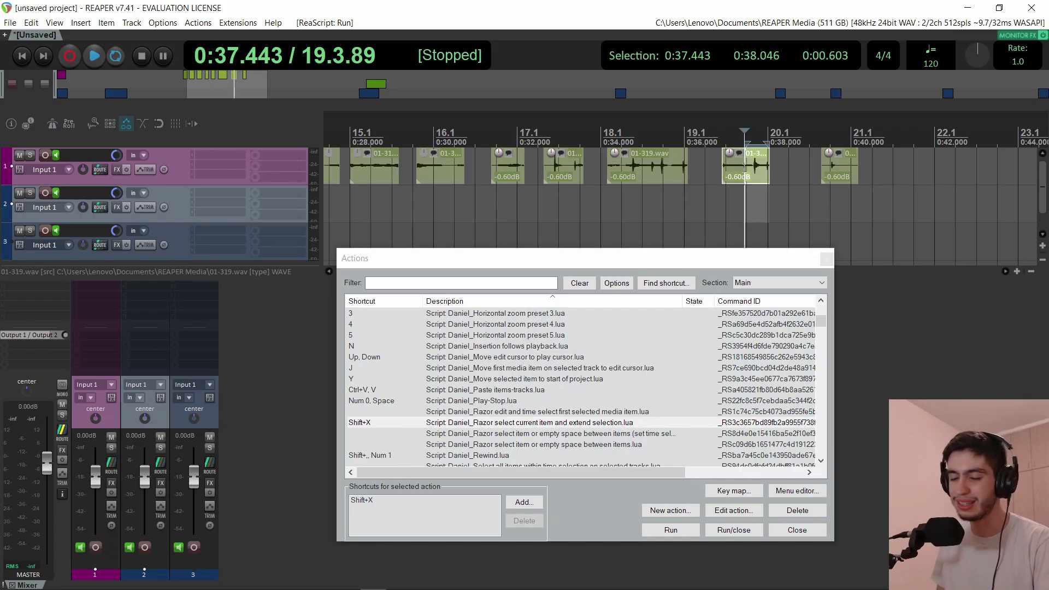
drag(834, 178, 780, 174)
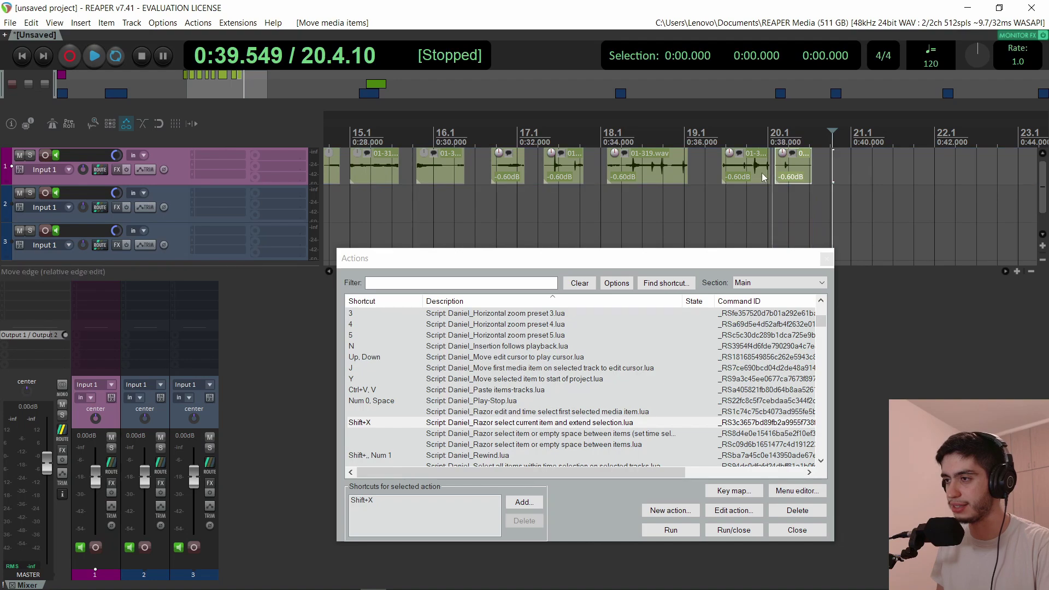
key(shift+x)
drag(749, 177, 718, 178)
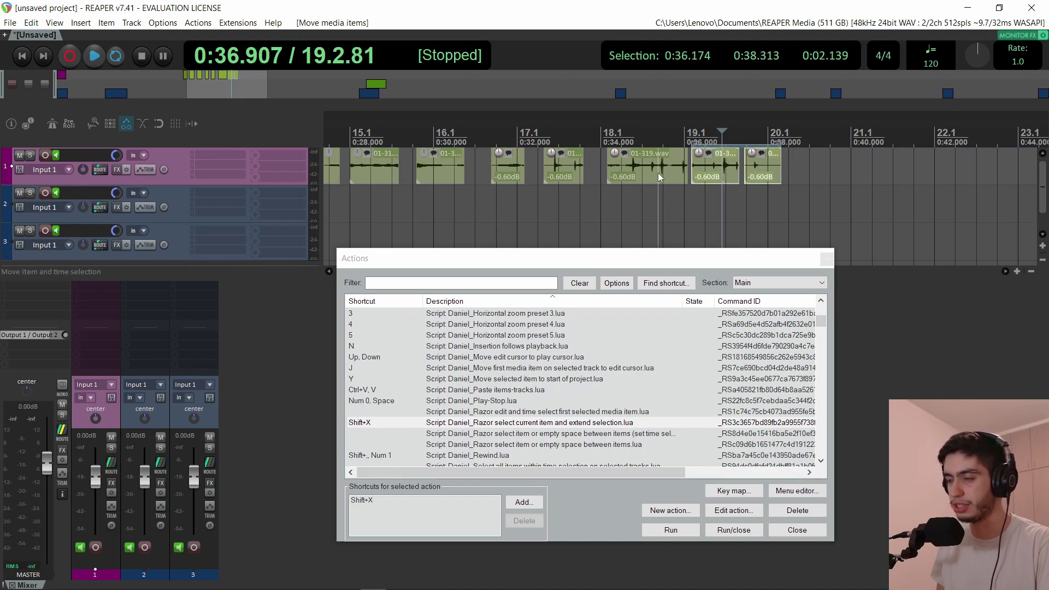
Add 01-319.wav and the previous clip with Shift+X, shift them earlier, and open Simple Delay on track 1.
key(shift+x)
drag(661, 176, 638, 183)
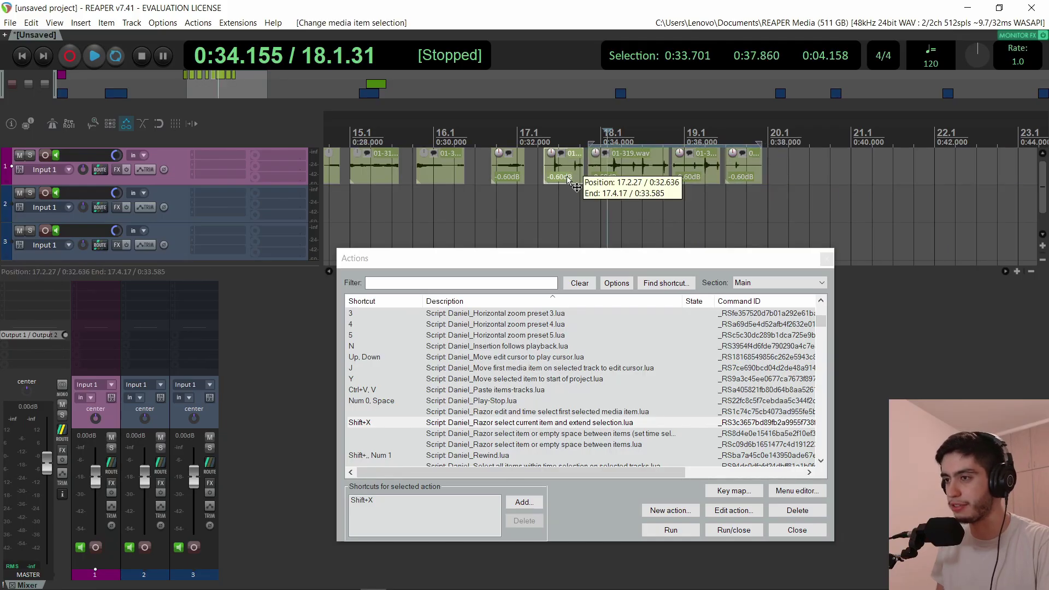
key(shift+x)
drag(566, 174, 548, 174)
key(d)
click(827, 259)
Unlink the Simple Delay channels, set the delay to 140 ms, and set left polarity to Normal.
drag(467, 282, 505, 286)
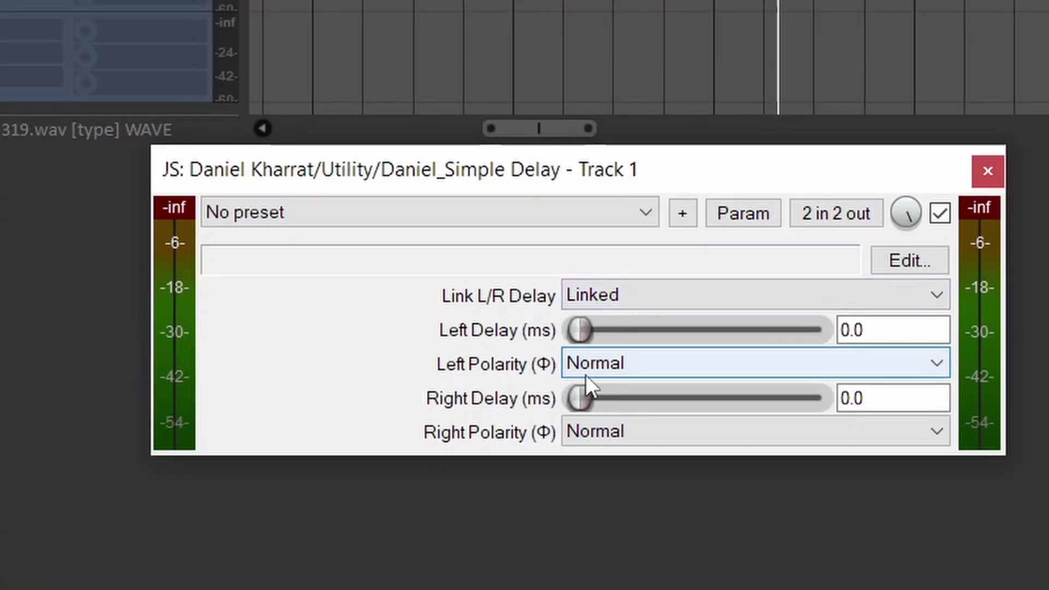
click(586, 380)
click(592, 407)
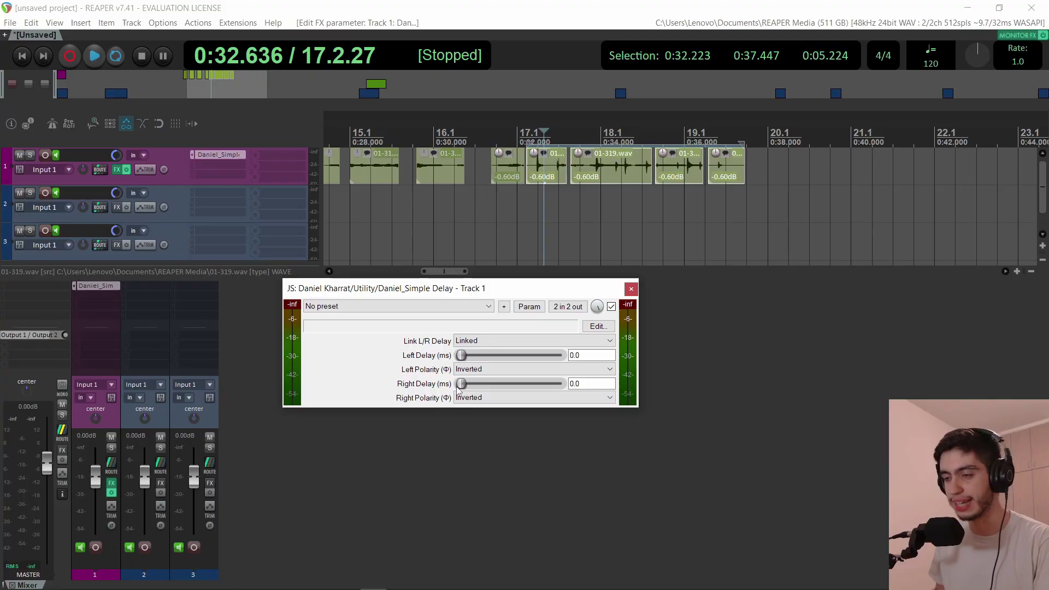
click(470, 341)
click(472, 352)
click(471, 370)
click(615, 394)
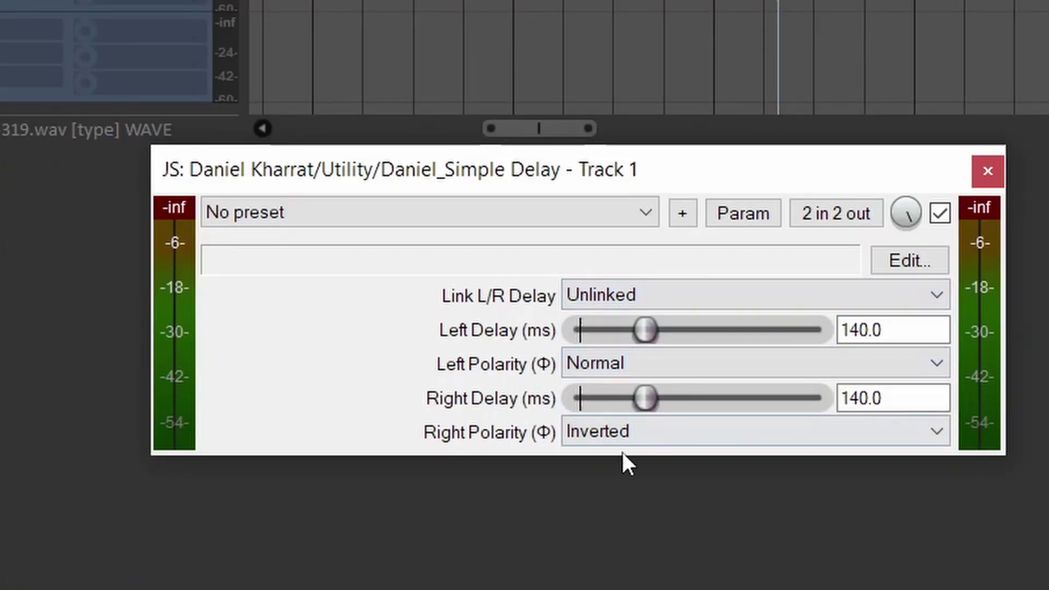
click(622, 433)
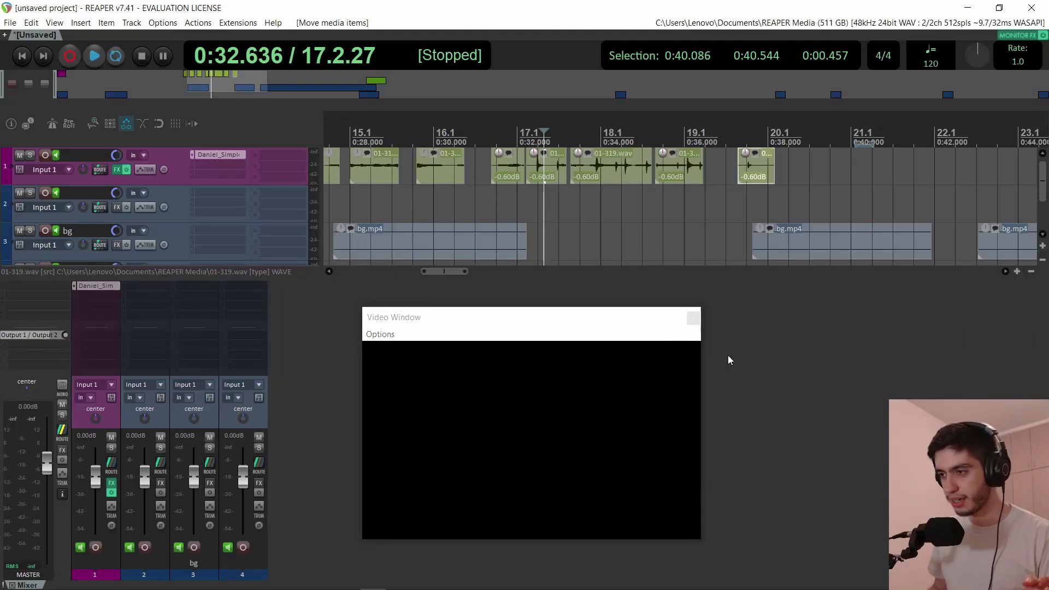
Set Video preferences to seek to Start of audio item when moving items, then nudge track 1's last clip.
key(ctrl+p)
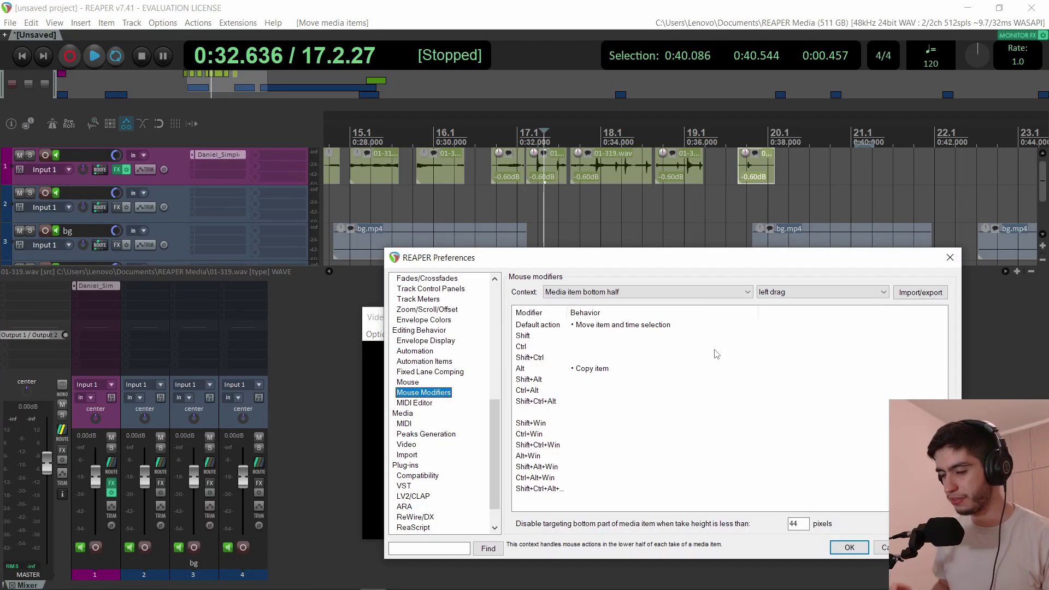
scroll(426, 405, down, 1)
click(407, 413)
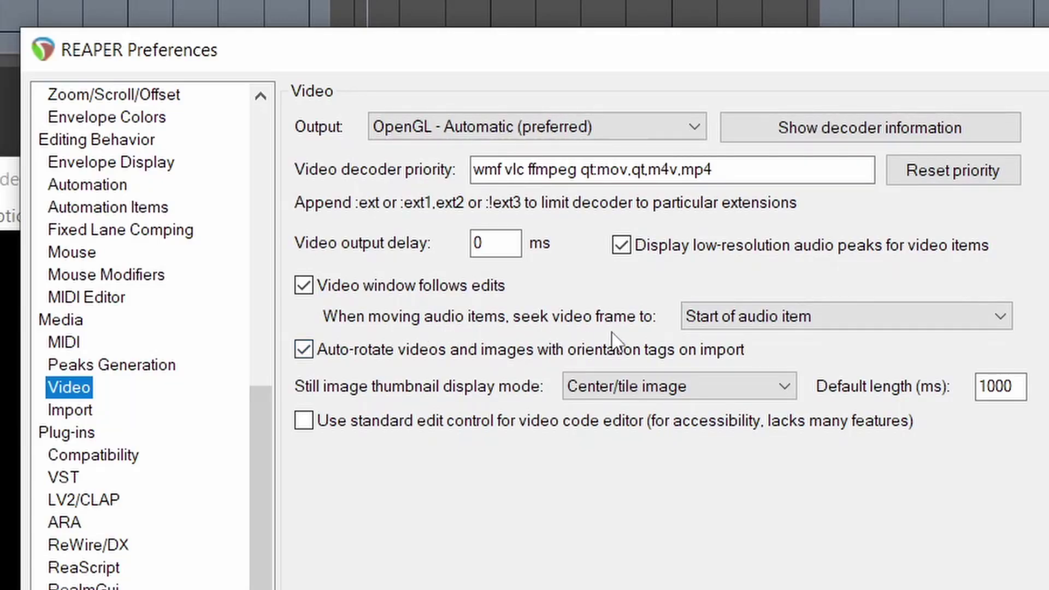
click(732, 321)
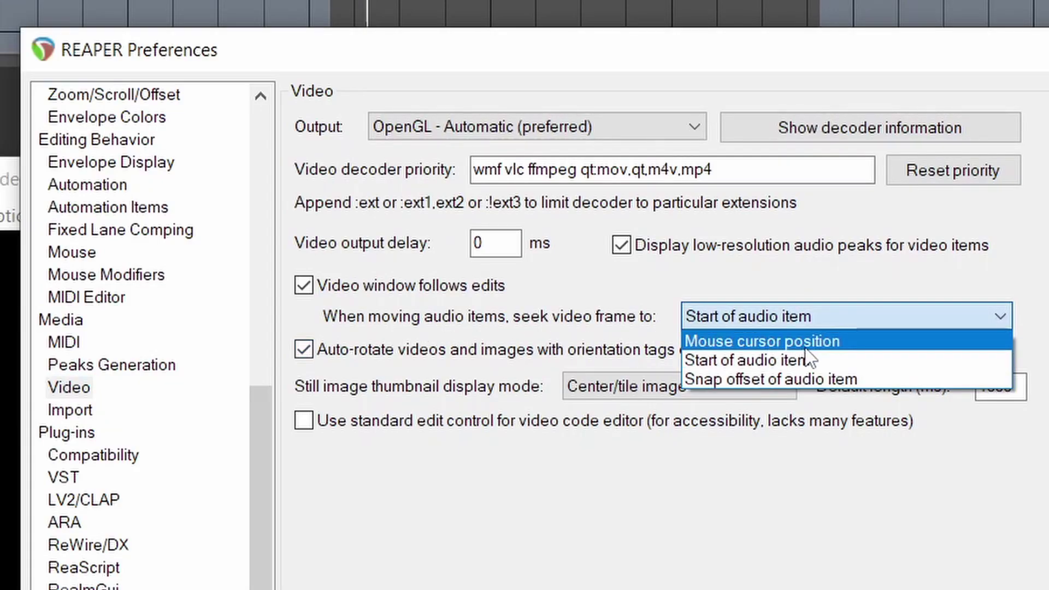
click(805, 344)
click(798, 322)
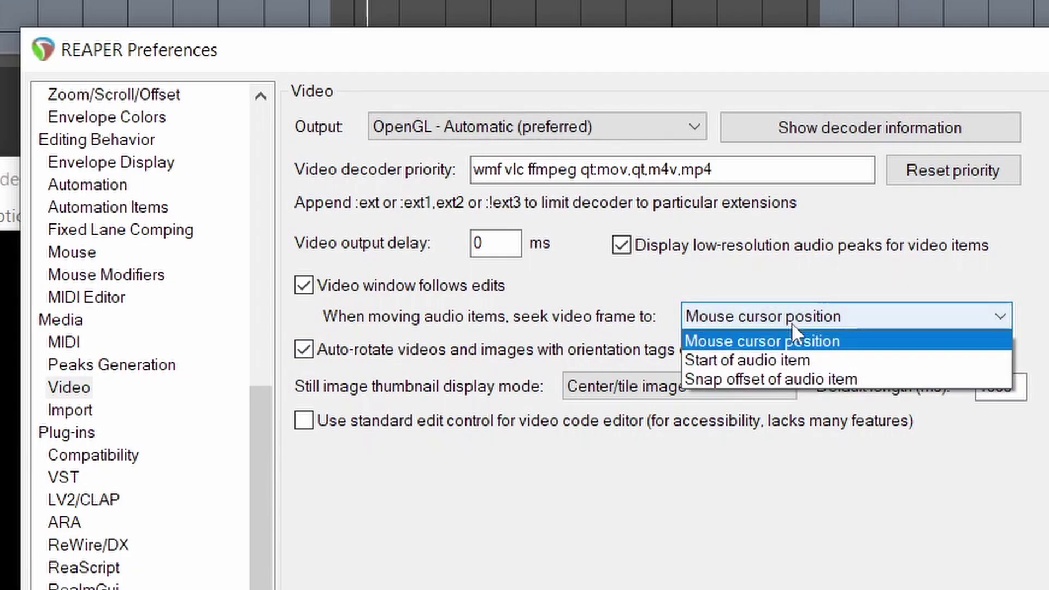
click(798, 361)
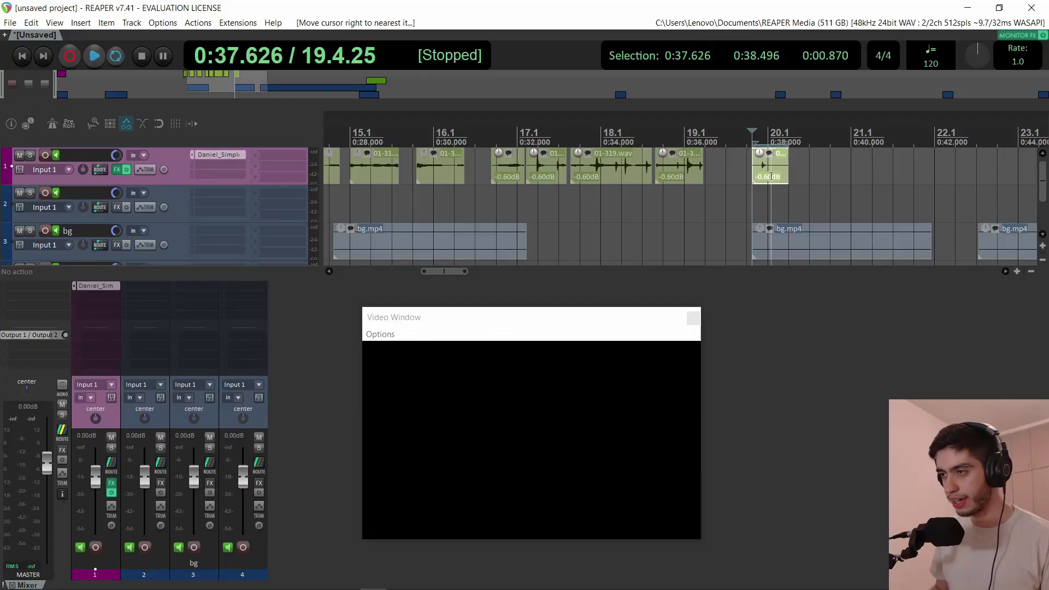
drag(768, 182, 757, 183)
Set video seeking to Mouse cursor position and test by moving a clip and marking a range near 0:37.5.
key(ctrl+p)
click(732, 391)
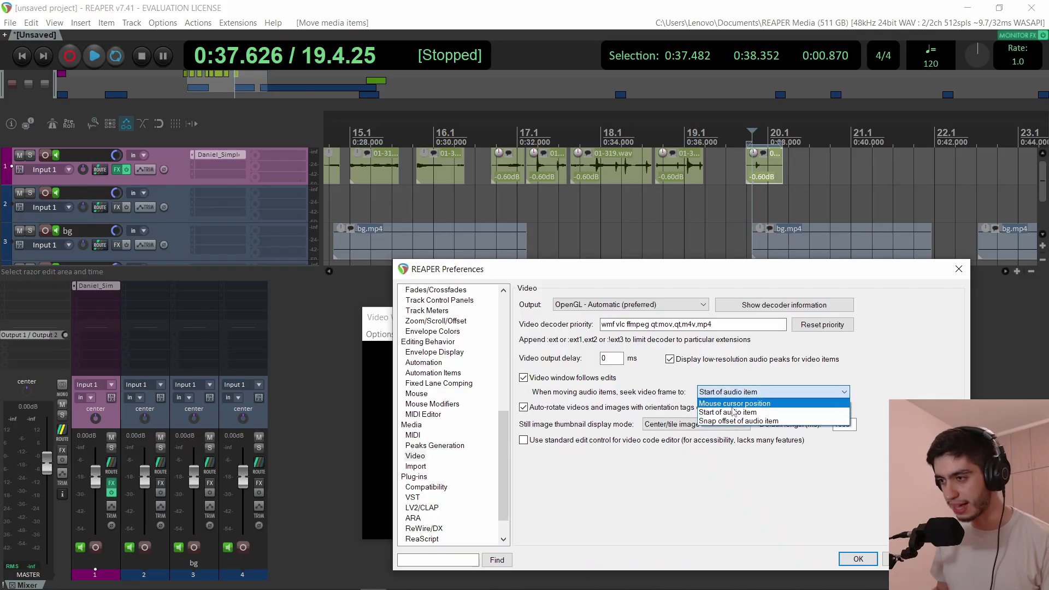
click(734, 403)
drag(773, 183, 771, 185)
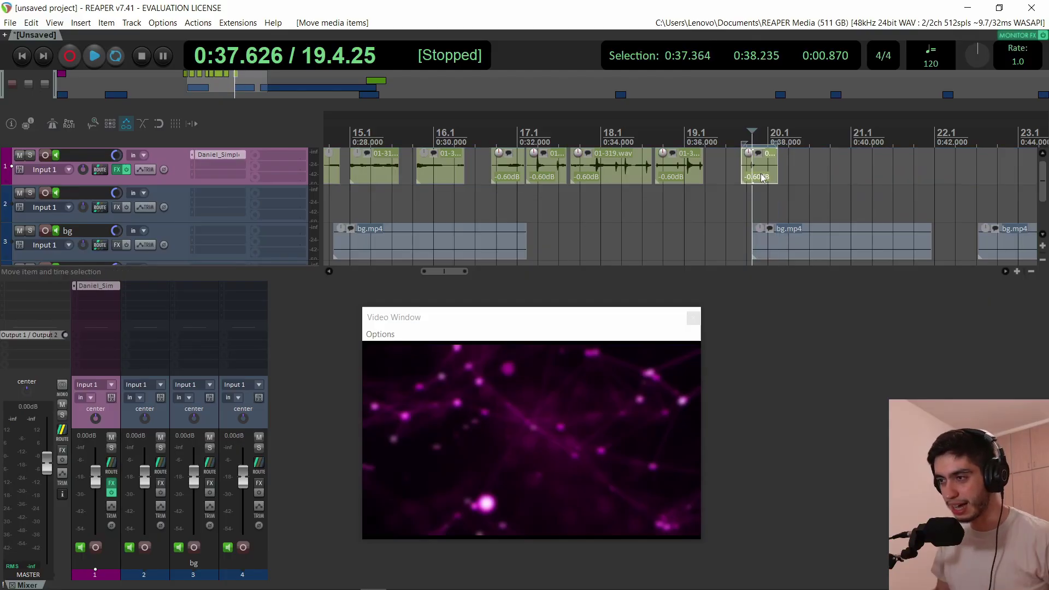
click(749, 240)
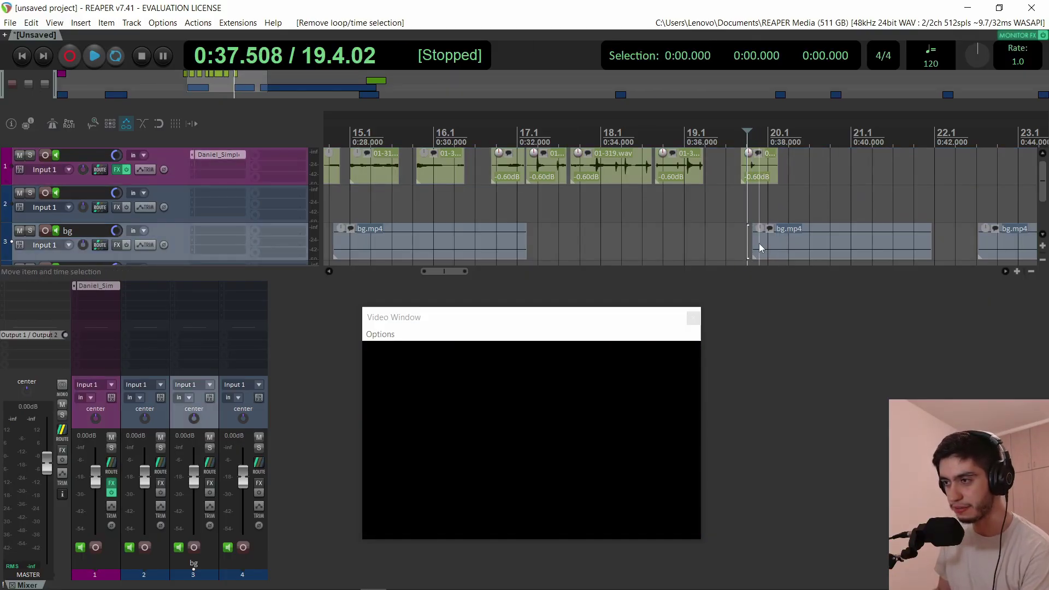
drag(746, 233, 763, 184)
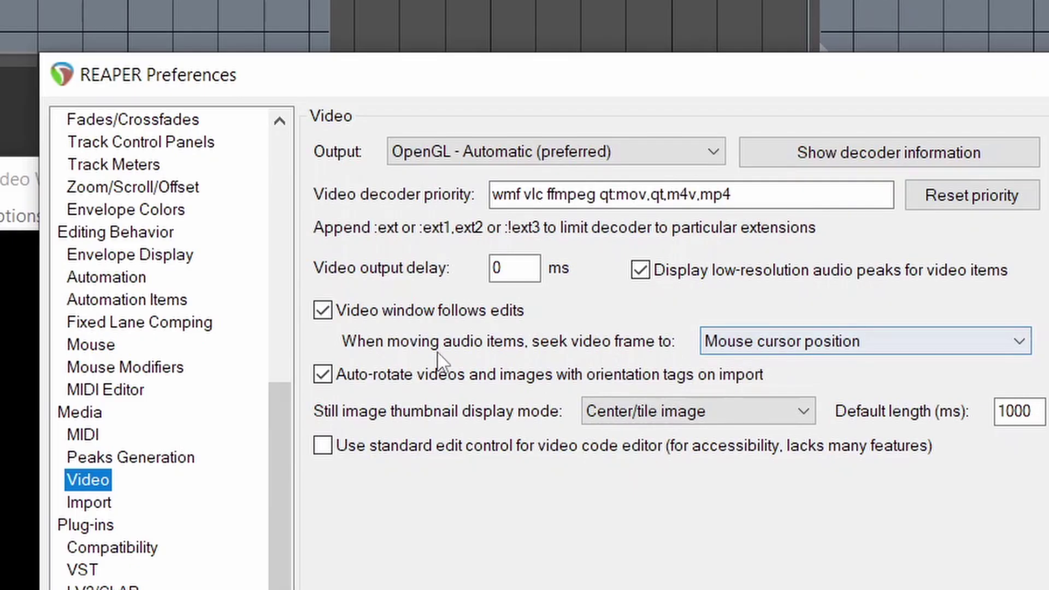
Restore video seeking to Start of audio item and drag the clip at the playhead to check the frame.
click(712, 340)
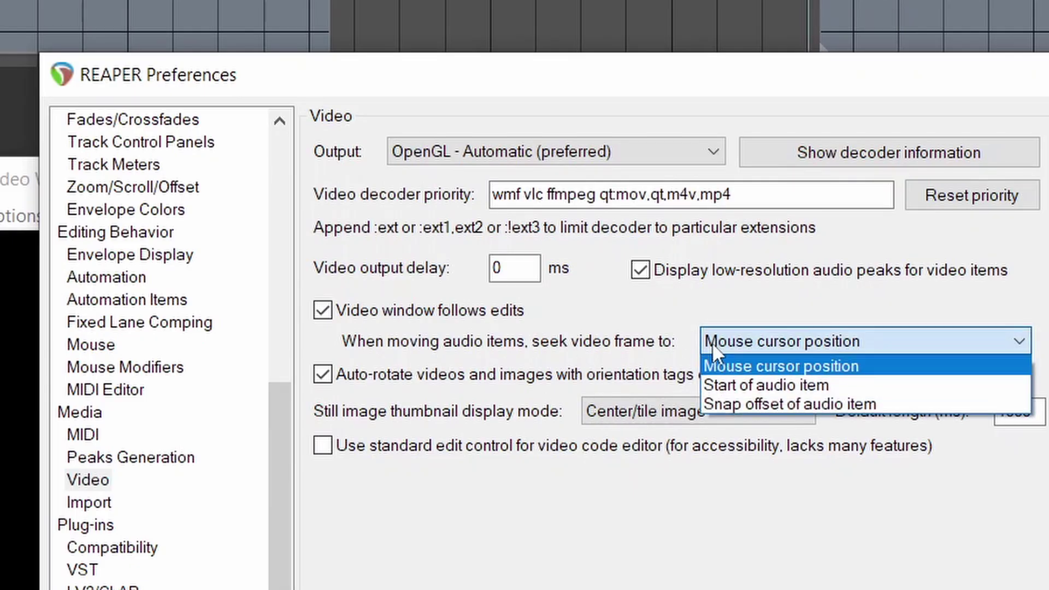
click(739, 386)
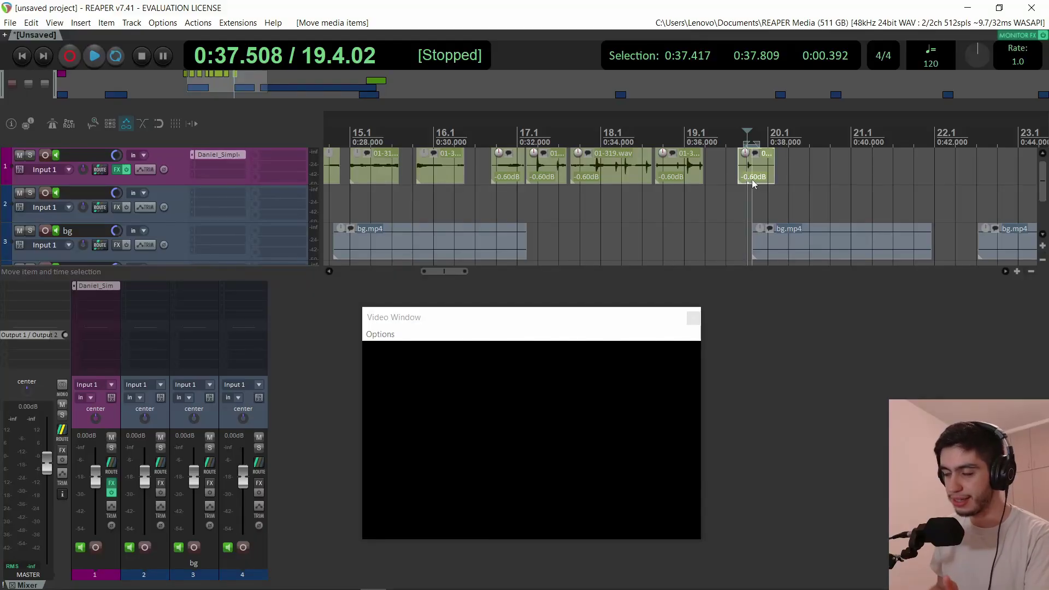
drag(751, 179, 768, 177)
drag(768, 176, 768, 179)
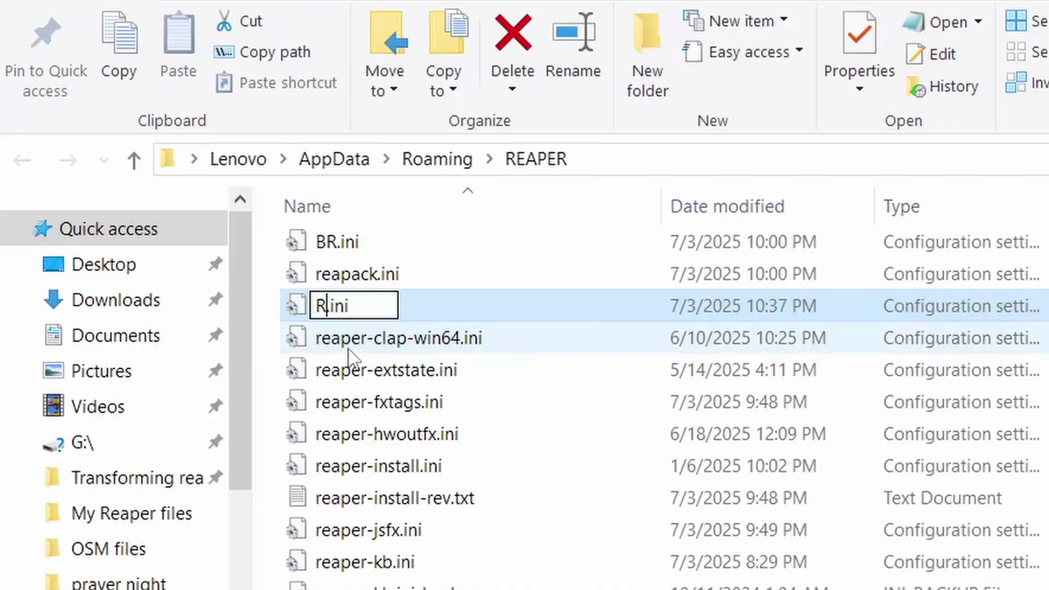
Rename REAPER.ini in AppData\Roaming\REAPER to reaper.ini.
text(E)
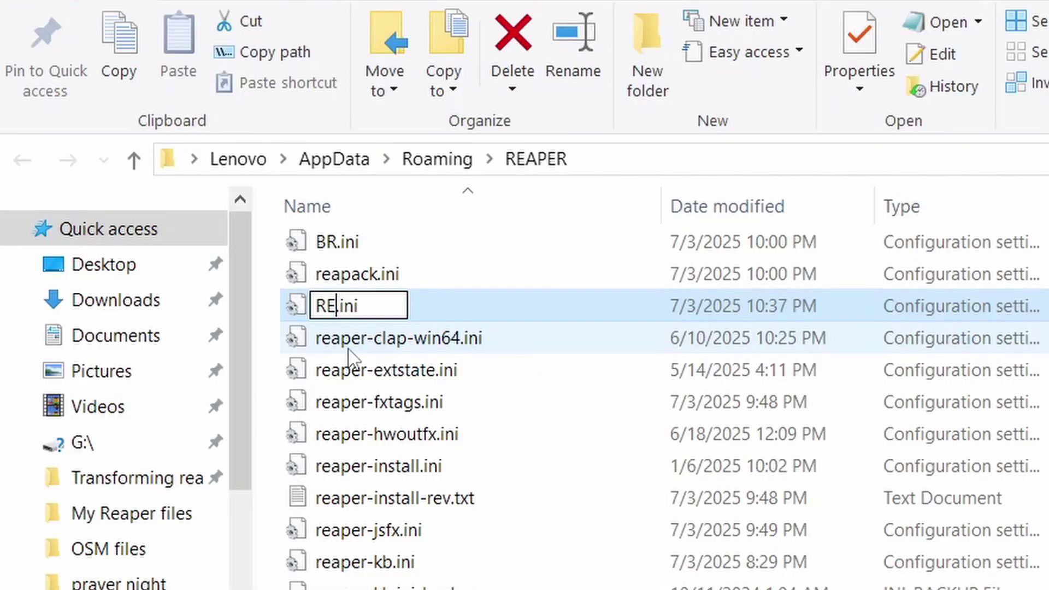
text(APER)
key(Return)
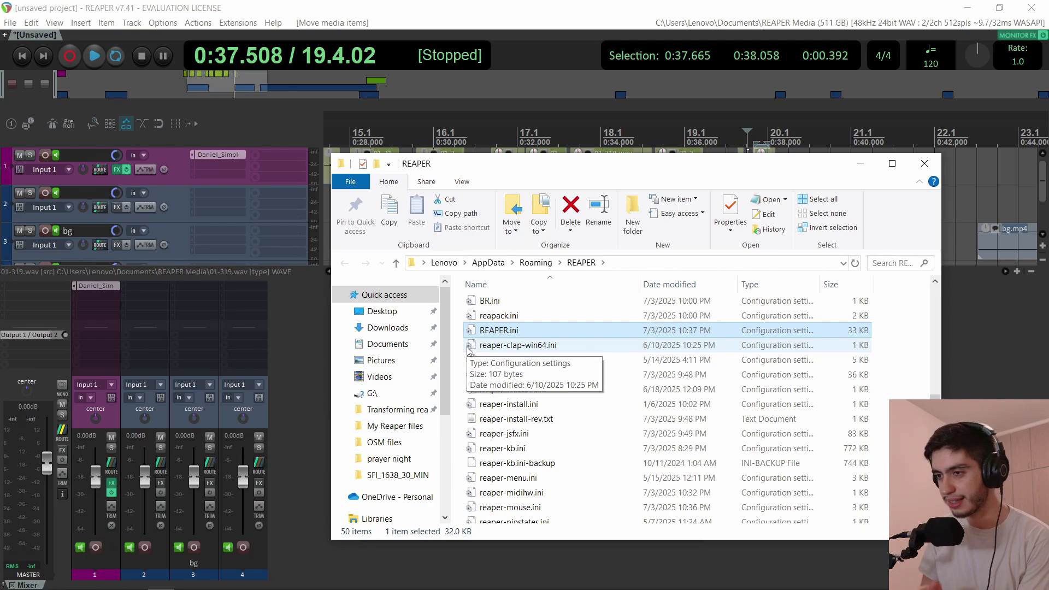
click(495, 331)
key(BackSpace)
text(reaper.ini)
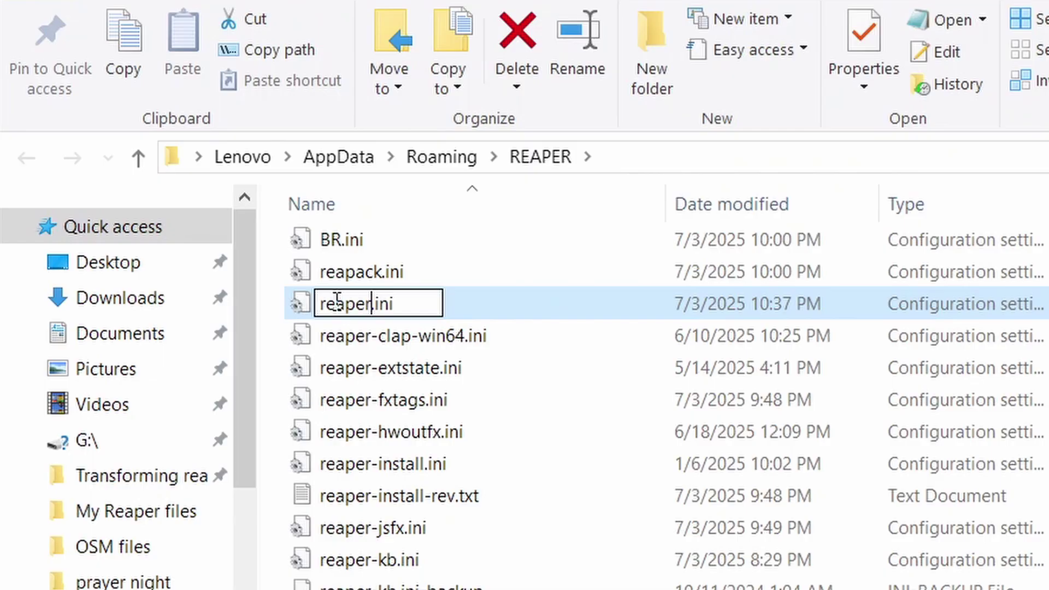
key(Return)
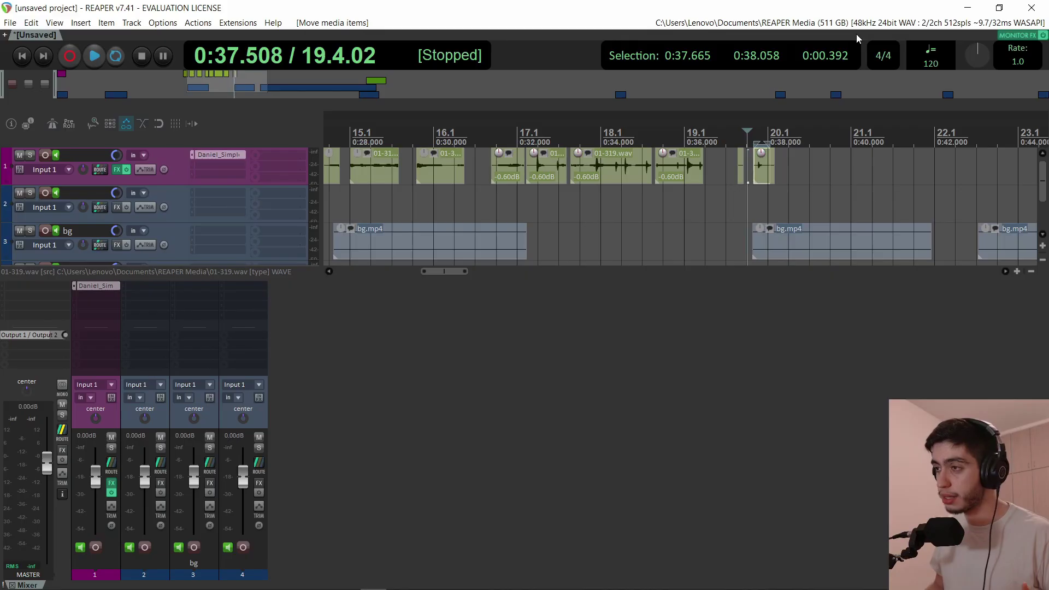
Open REAPER's Preferences from the main window.
click(840, 25)
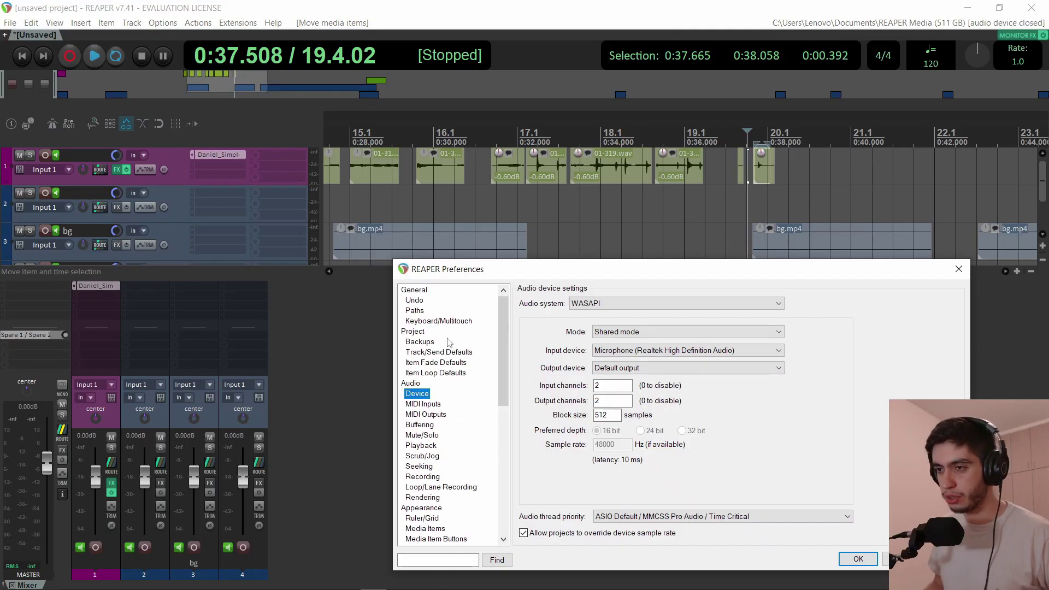
Go to General preferences, open Export configuration and its save dialog, then cancel both without exporting.
click(414, 290)
drag(465, 268, 354, 181)
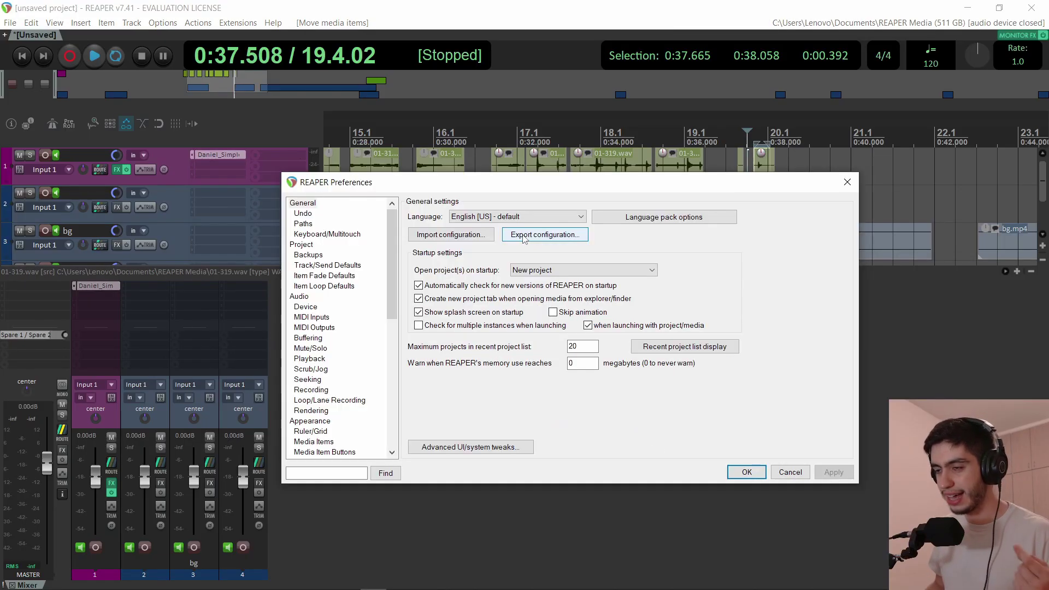
click(524, 235)
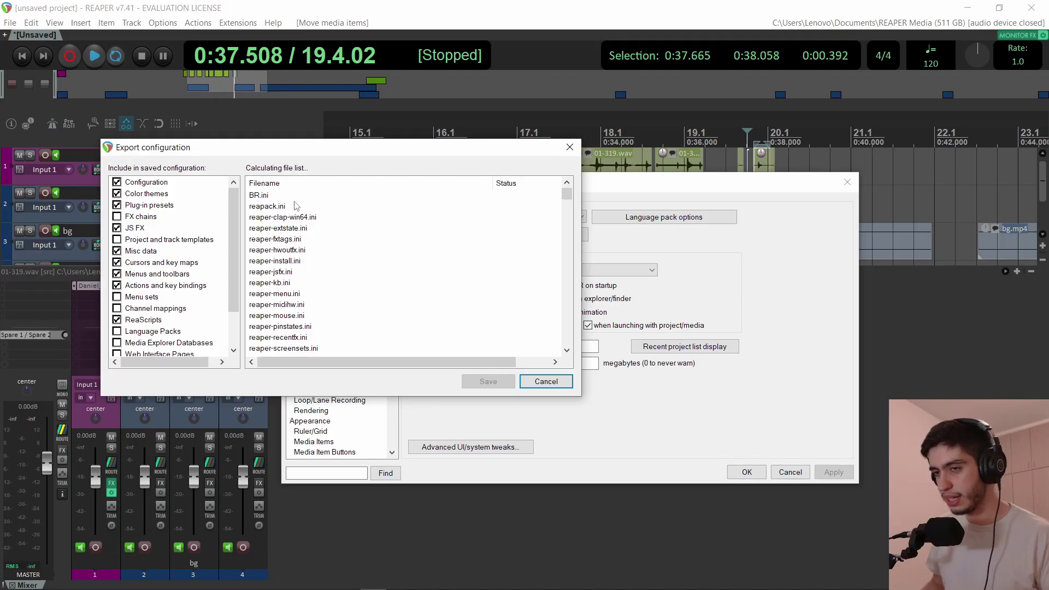
click(478, 386)
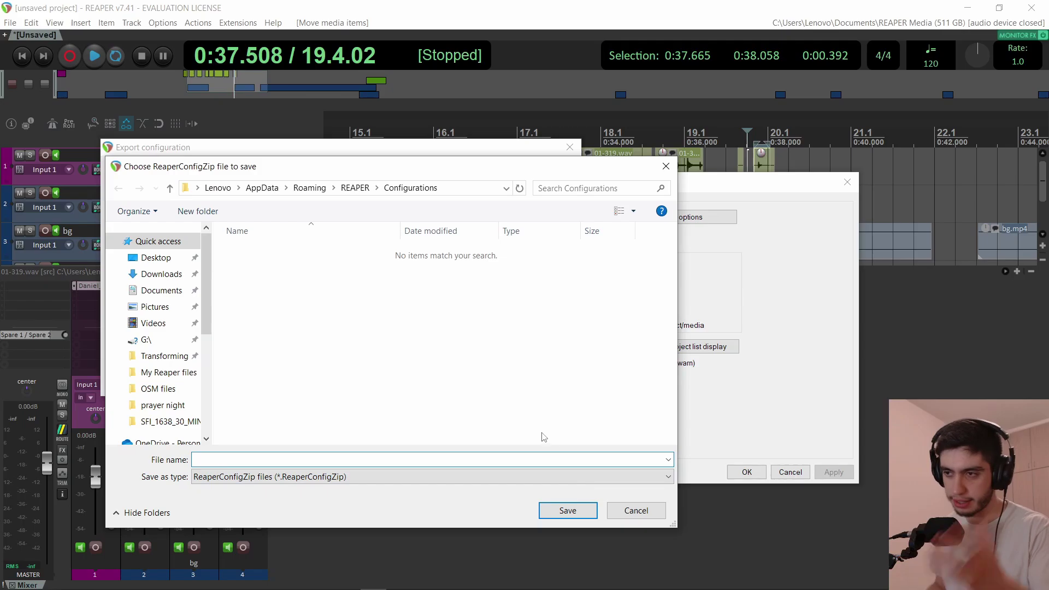
click(628, 510)
click(545, 382)
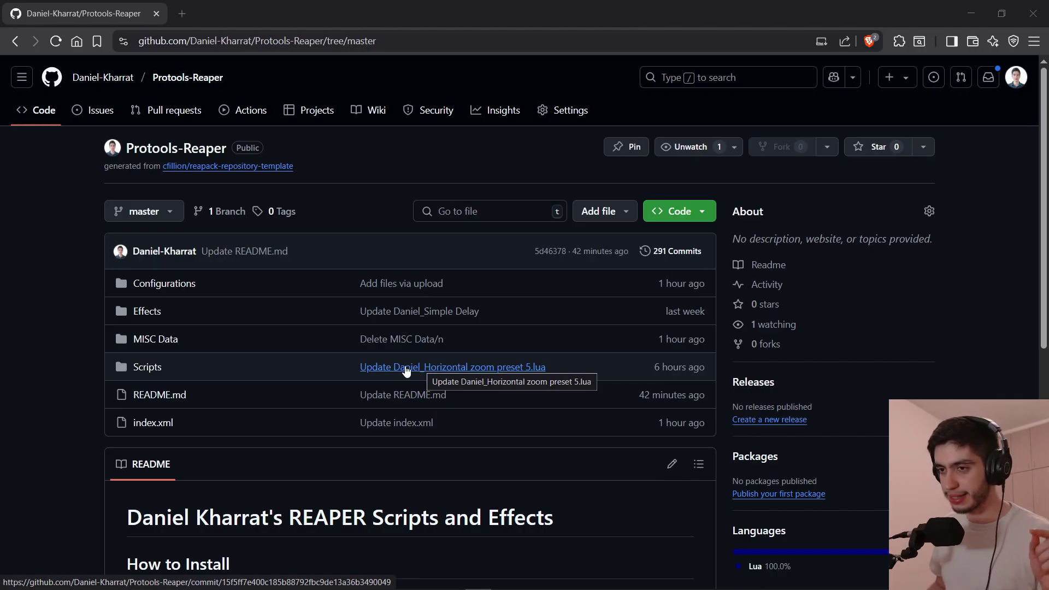
From the Configurations folder, download the raw 2.05 MB v2.3 .ReaperConfigZip file.
scroll(304, 276, down, 5)
scroll(315, 319, down, 1)
scroll(316, 319, up, 5)
click(172, 219)
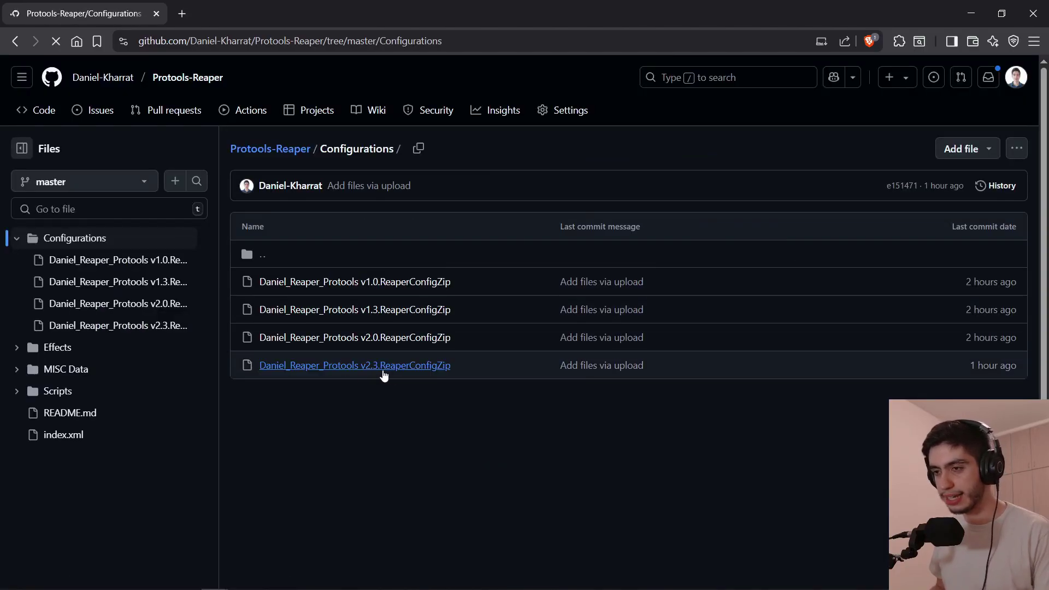
click(388, 371)
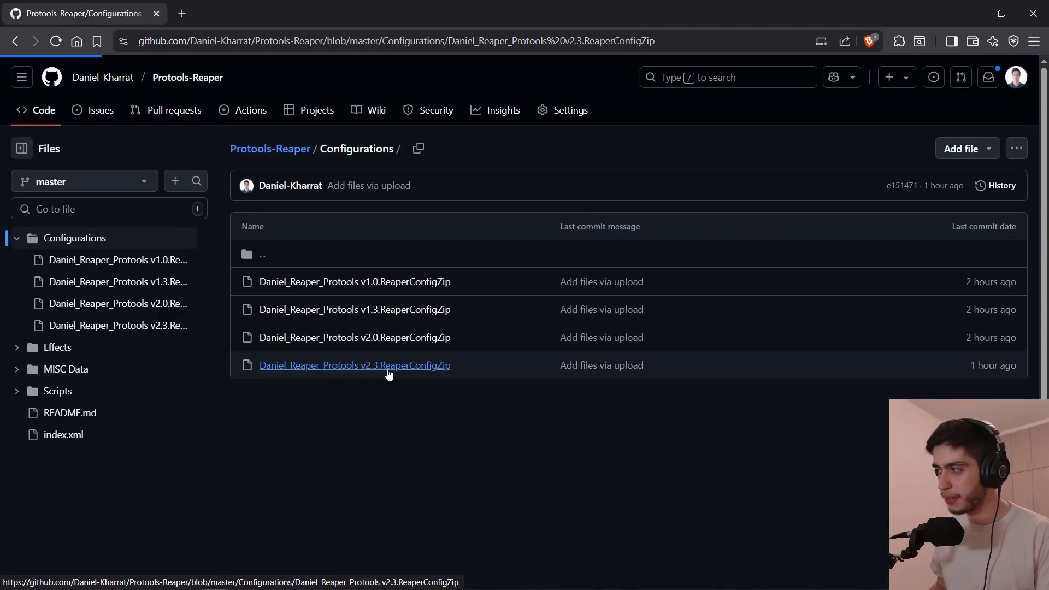
click(971, 227)
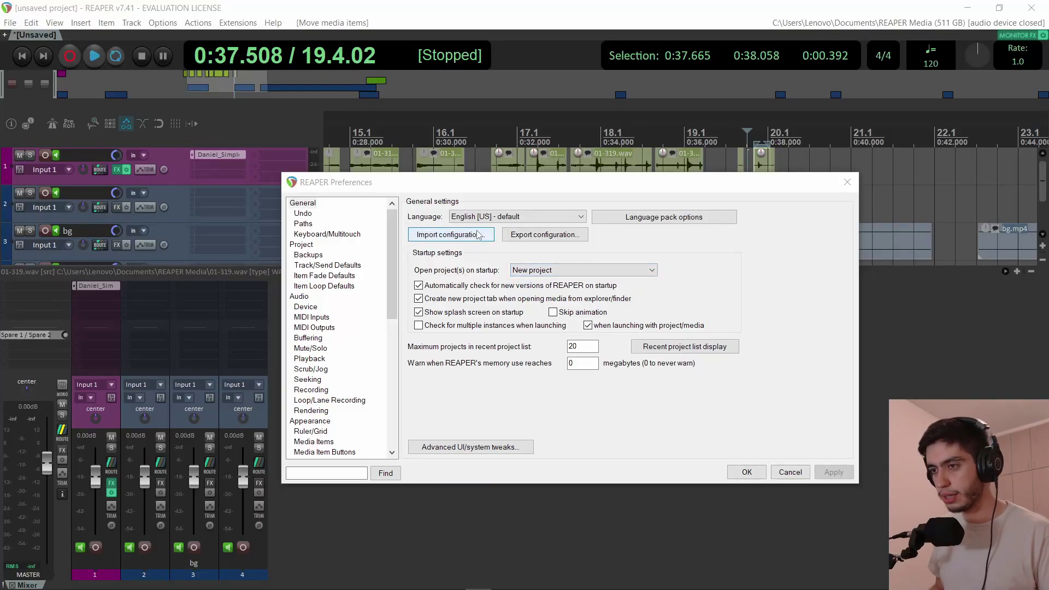
Import the v2.3 ReaperConfigZip from the My Reaper files folder, declining to save the current project.
click(303, 203)
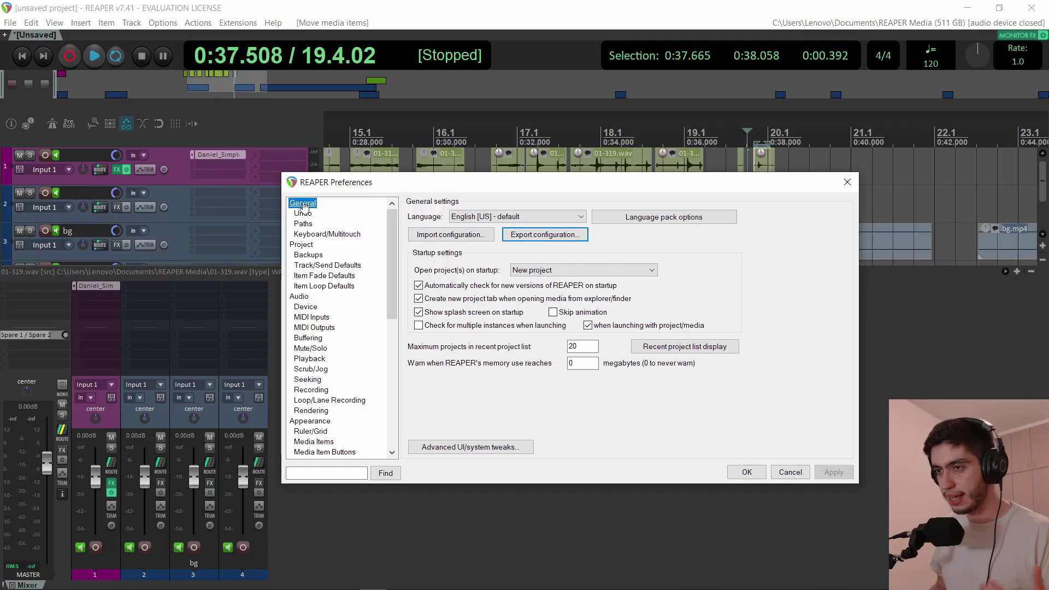
click(454, 235)
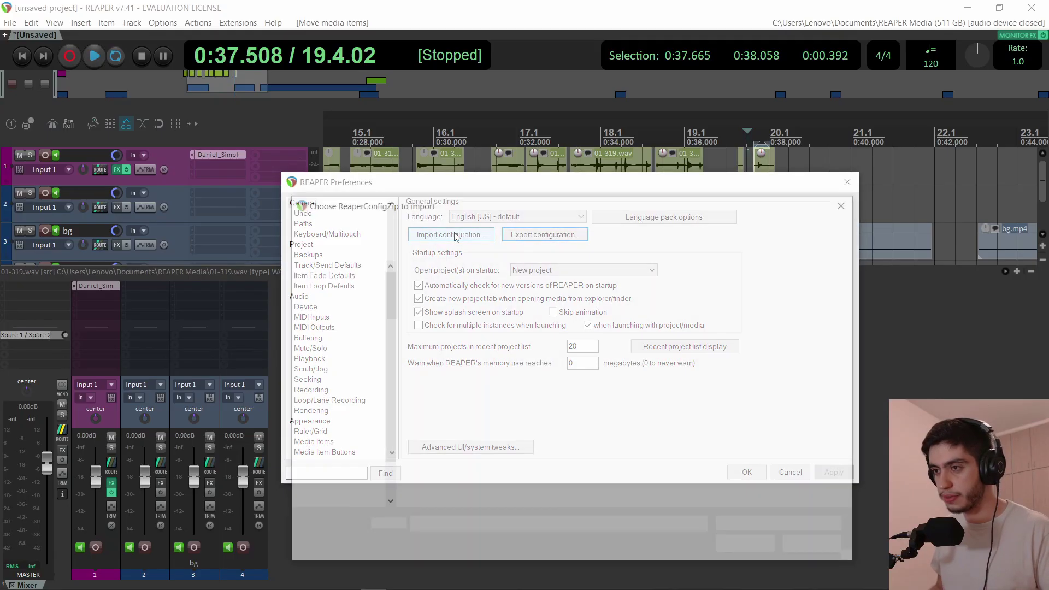
click(350, 407)
click(509, 406)
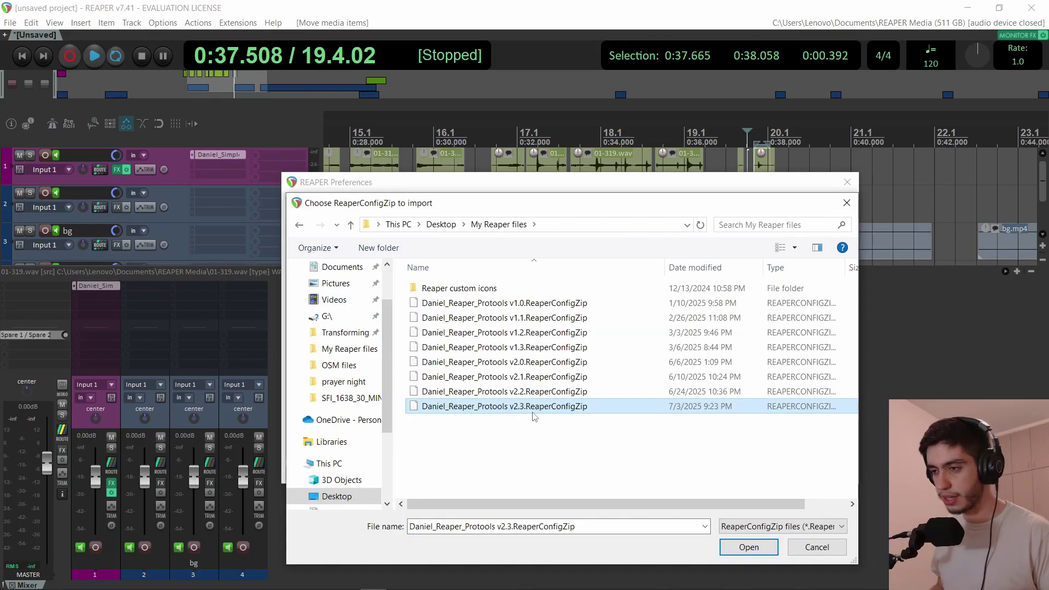
click(748, 547)
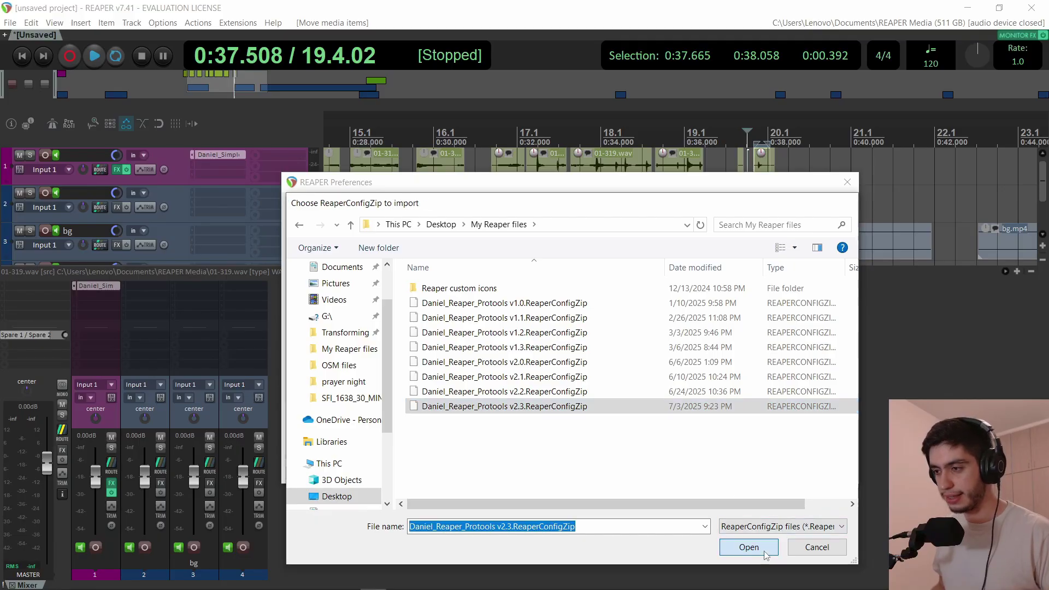
click(557, 361)
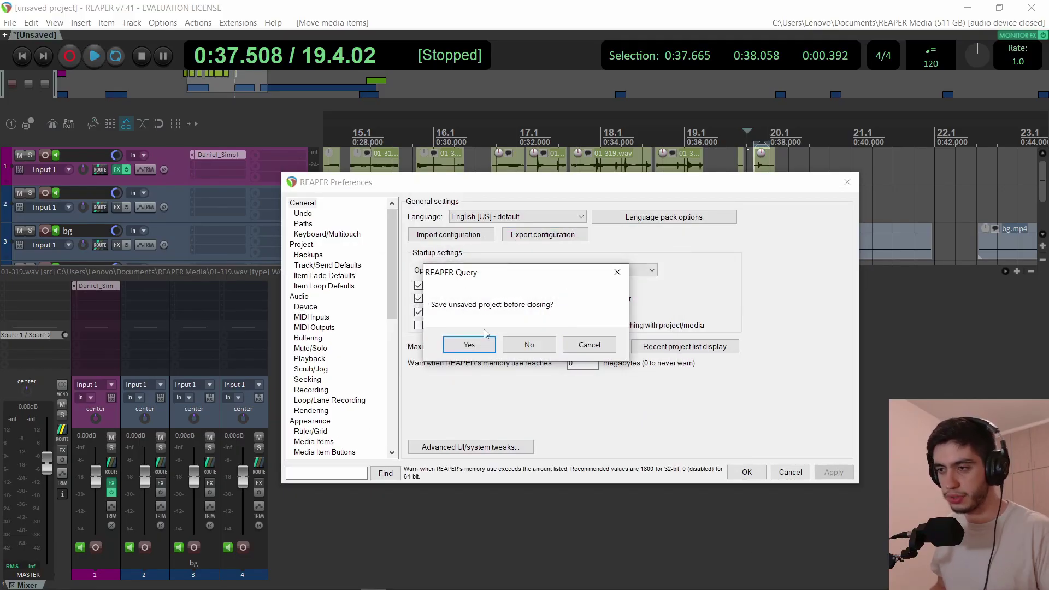
click(529, 345)
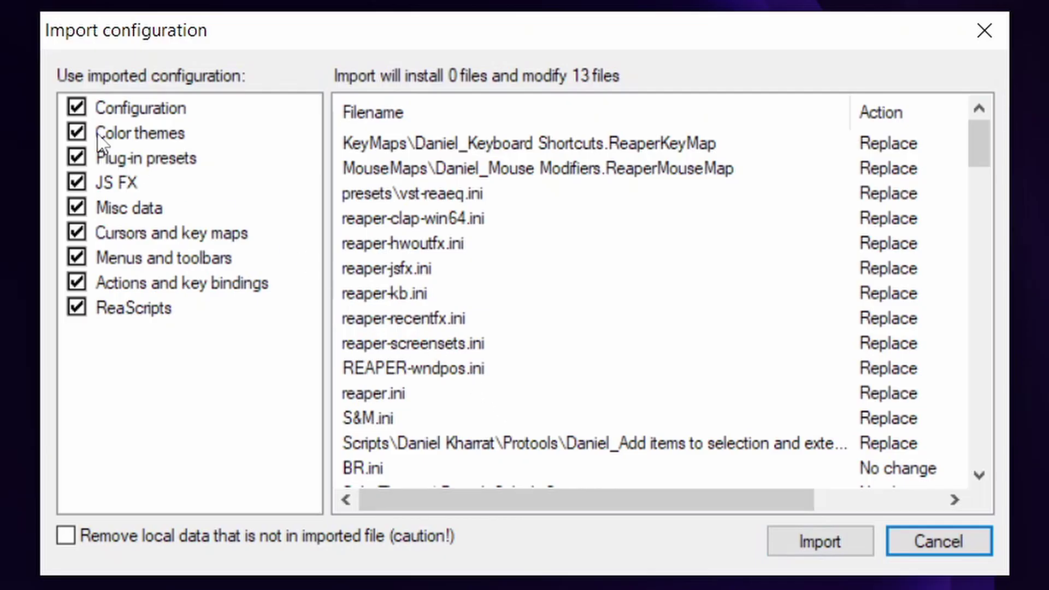
Uncheck every import category, from Configuration and Color themes through Menus, Actions and ReaScripts.
click(77, 107)
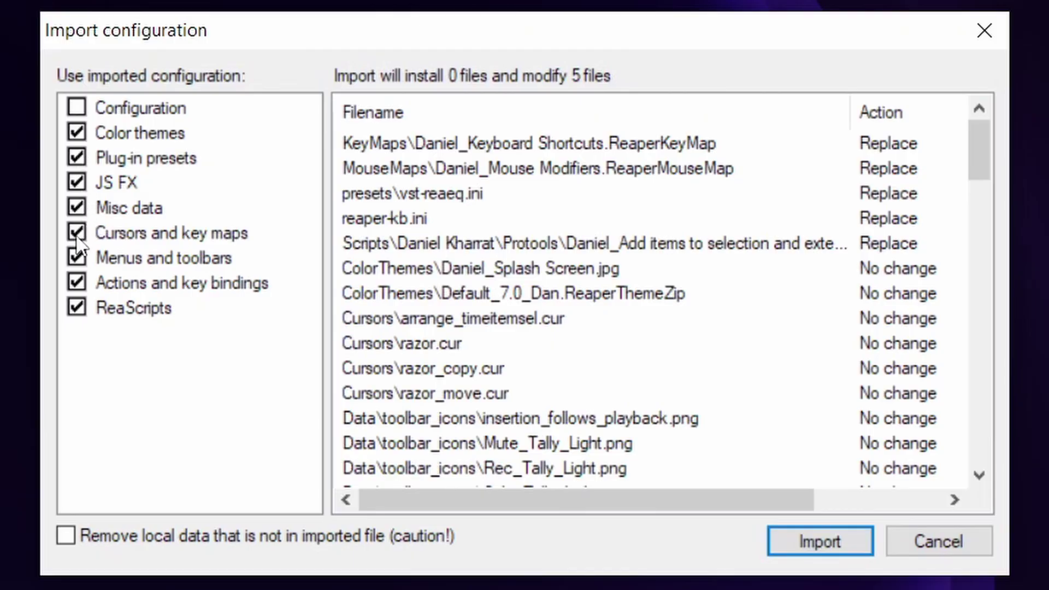
click(76, 208)
click(77, 182)
click(77, 158)
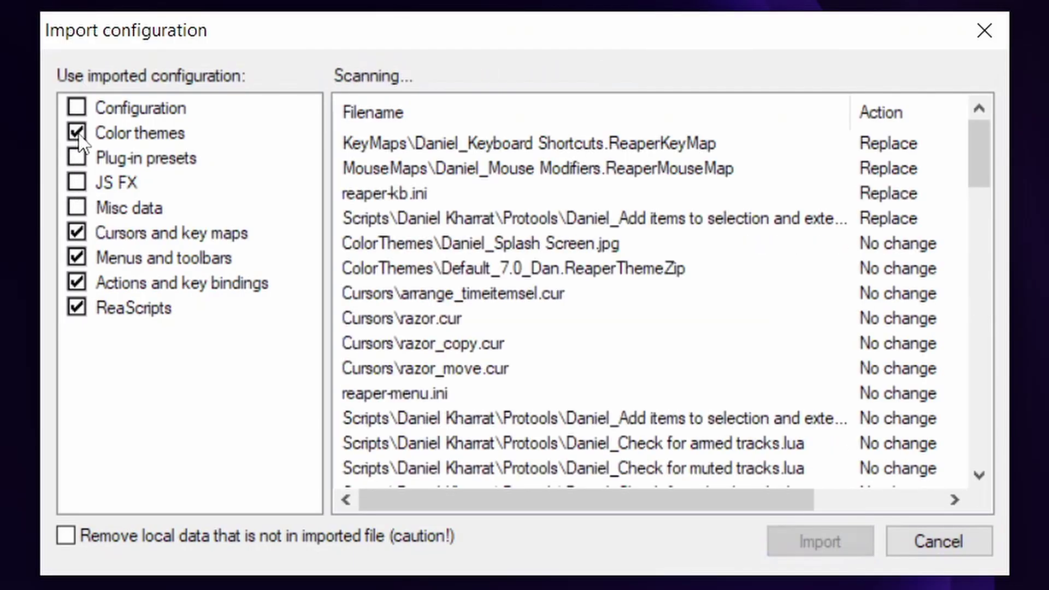
click(76, 132)
click(76, 307)
click(77, 282)
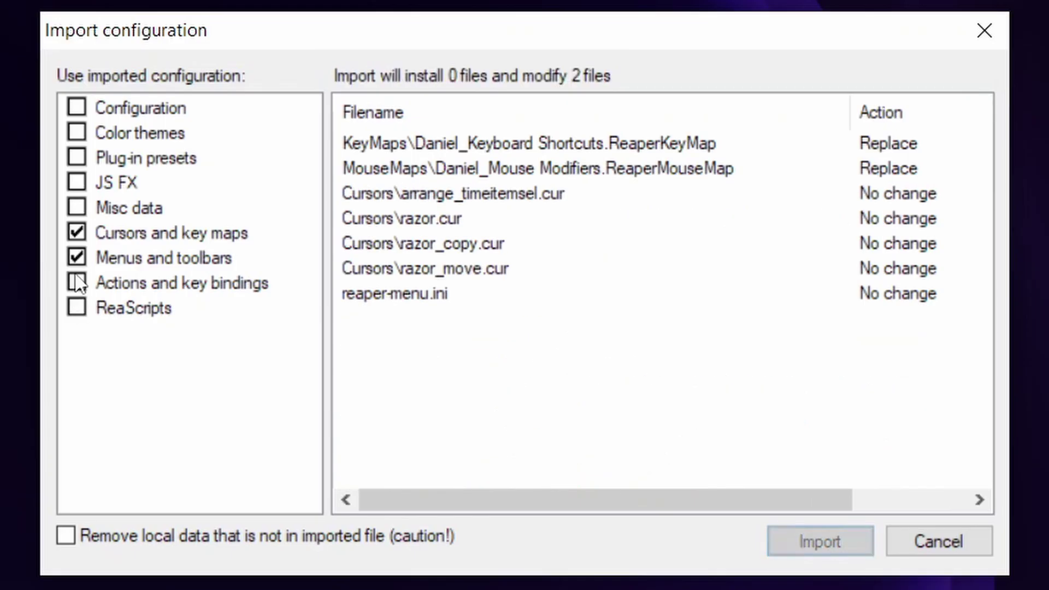
click(77, 257)
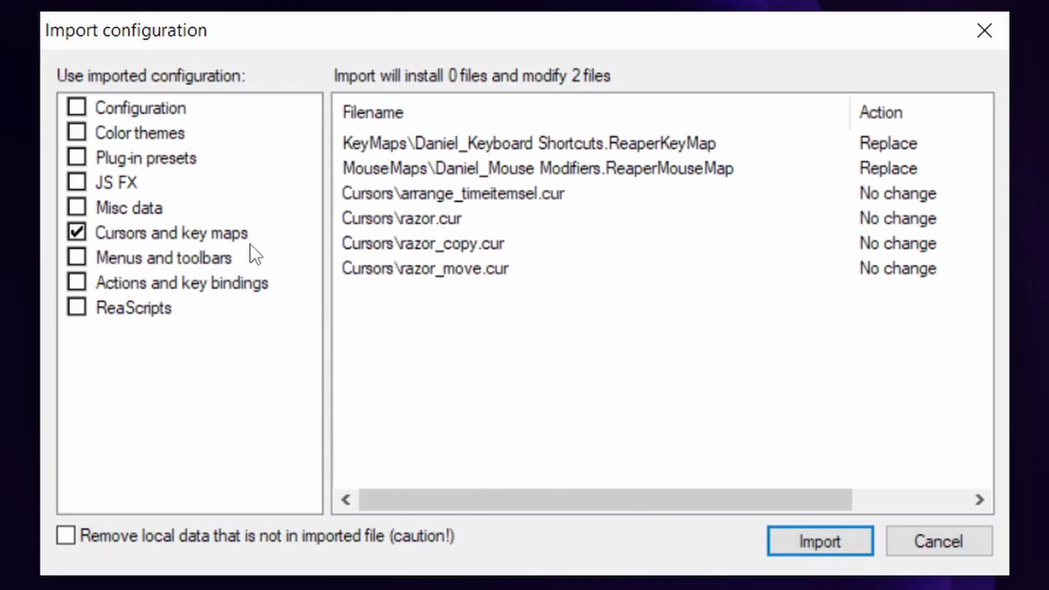
Re-check all categories and import the full Pro Tools configuration.
click(77, 307)
click(77, 283)
click(76, 256)
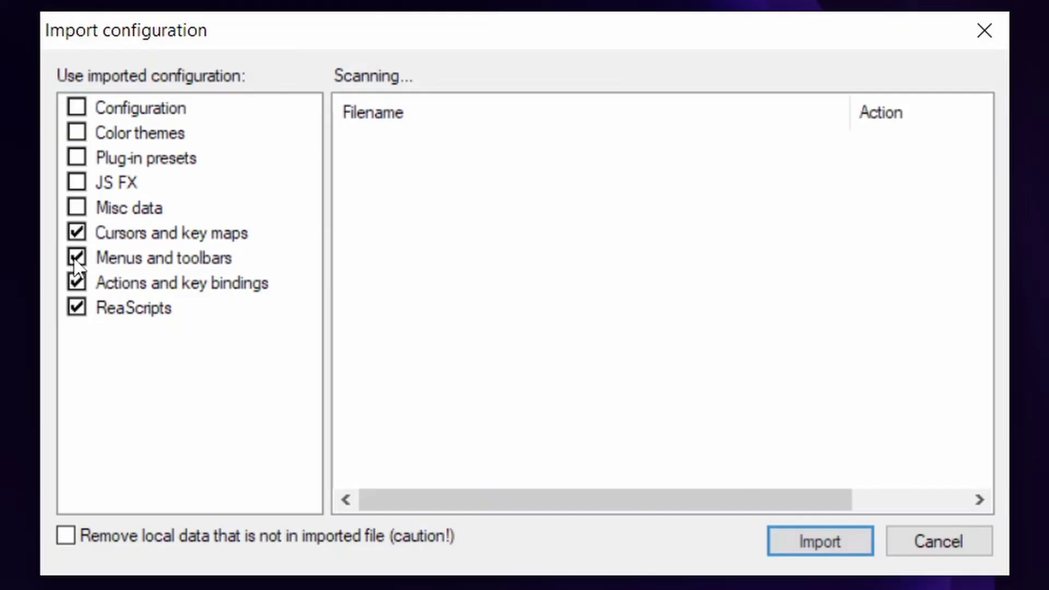
click(76, 207)
click(77, 182)
click(77, 157)
click(76, 132)
click(77, 107)
click(819, 540)
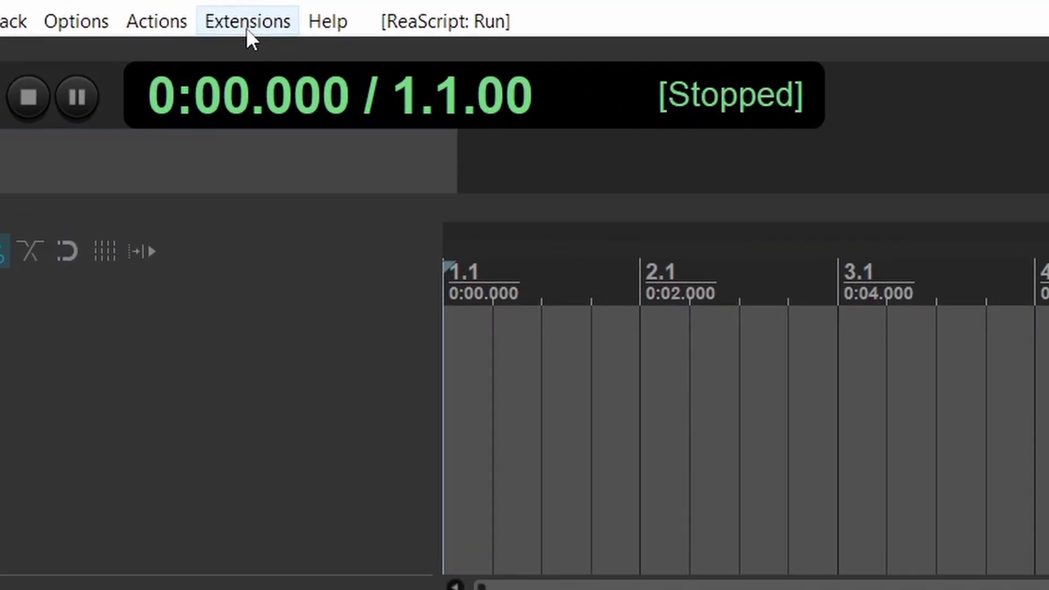
In ReaPack's Manage repositories, open the custom Pro Tools repository's About page and install all its packages.
click(246, 25)
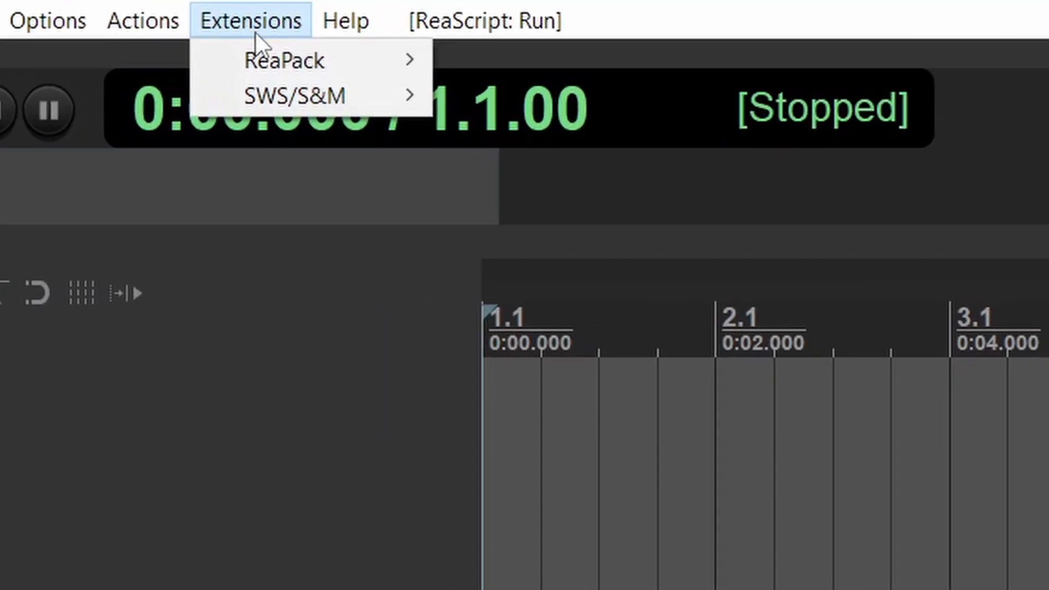
mouse_move(307, 56)
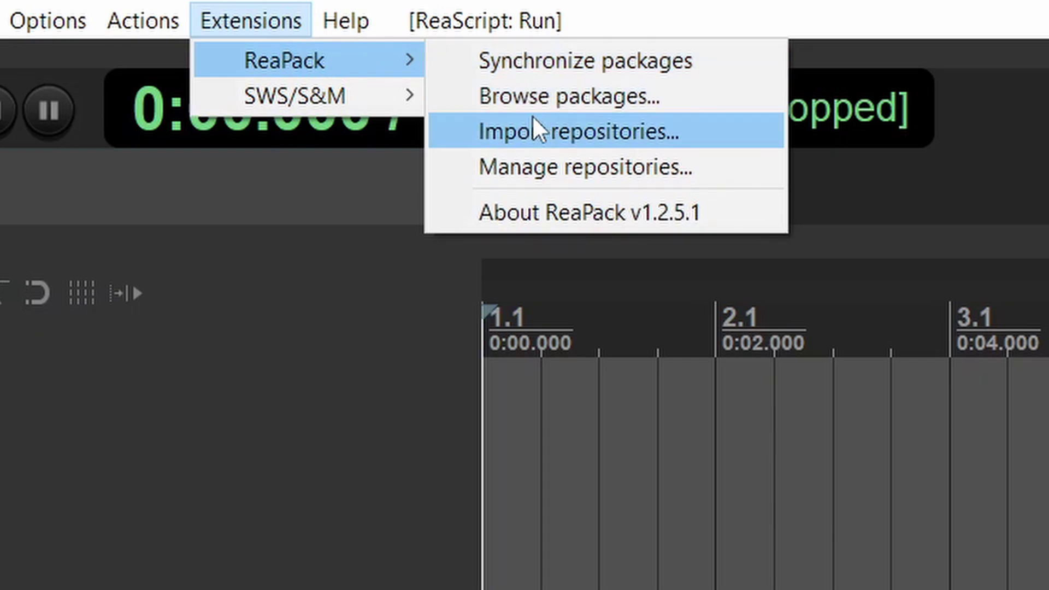
click(530, 166)
right_click(377, 200)
click(241, 340)
right_click(241, 340)
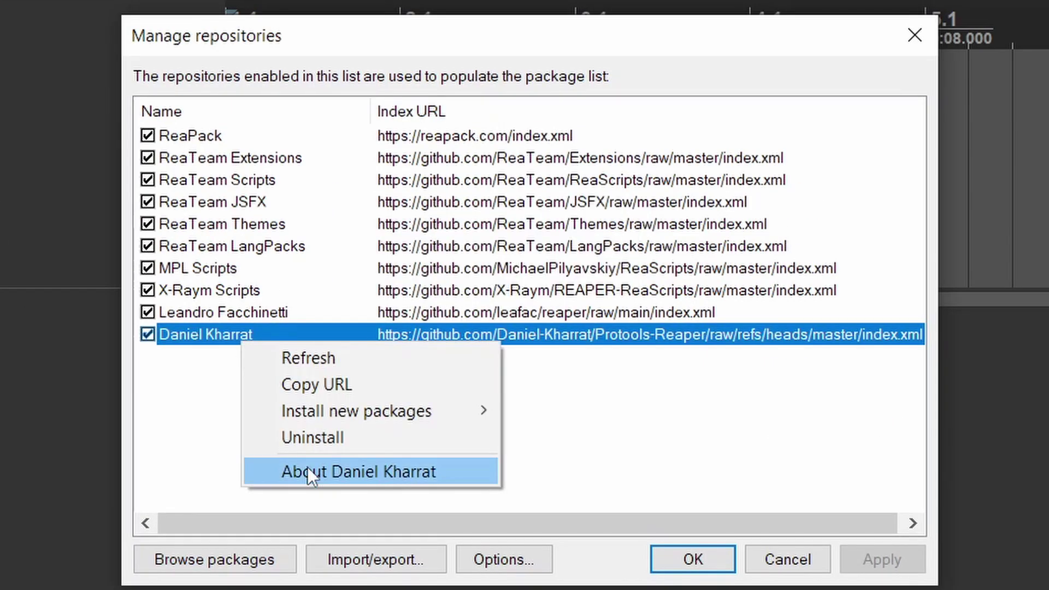
click(307, 468)
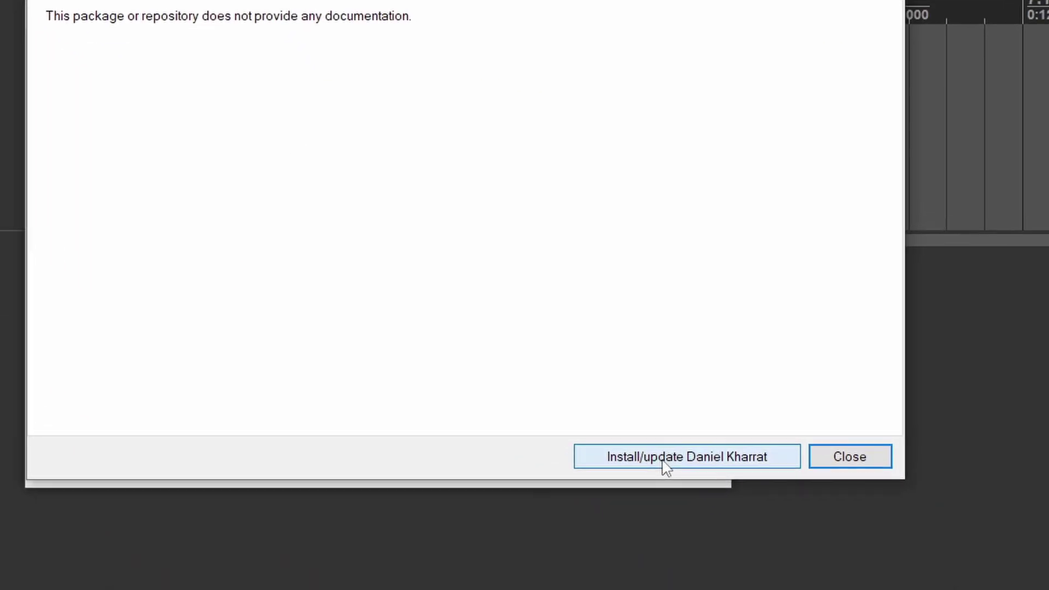
click(726, 524)
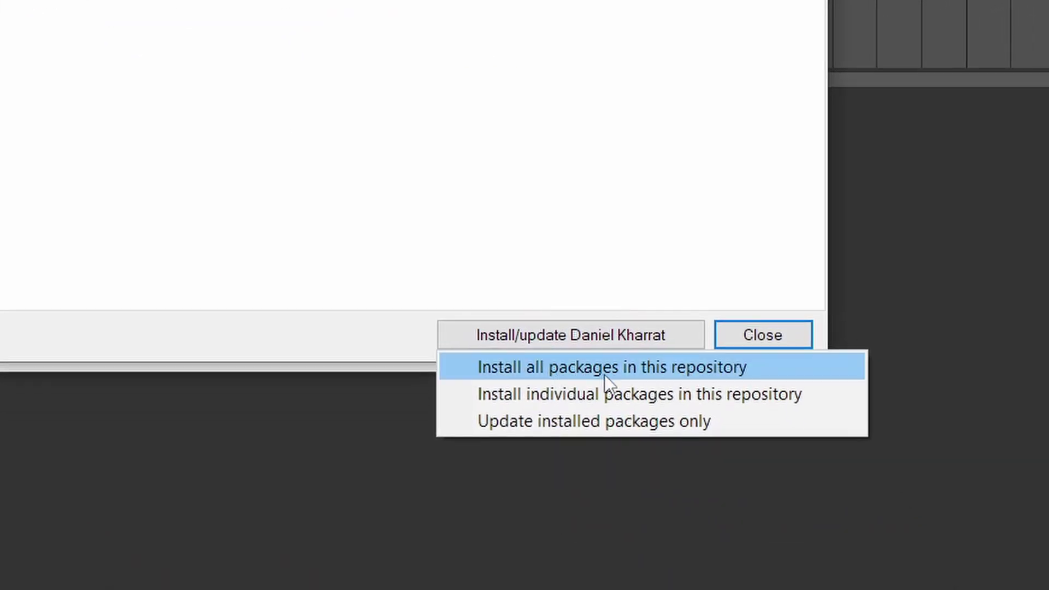
click(601, 368)
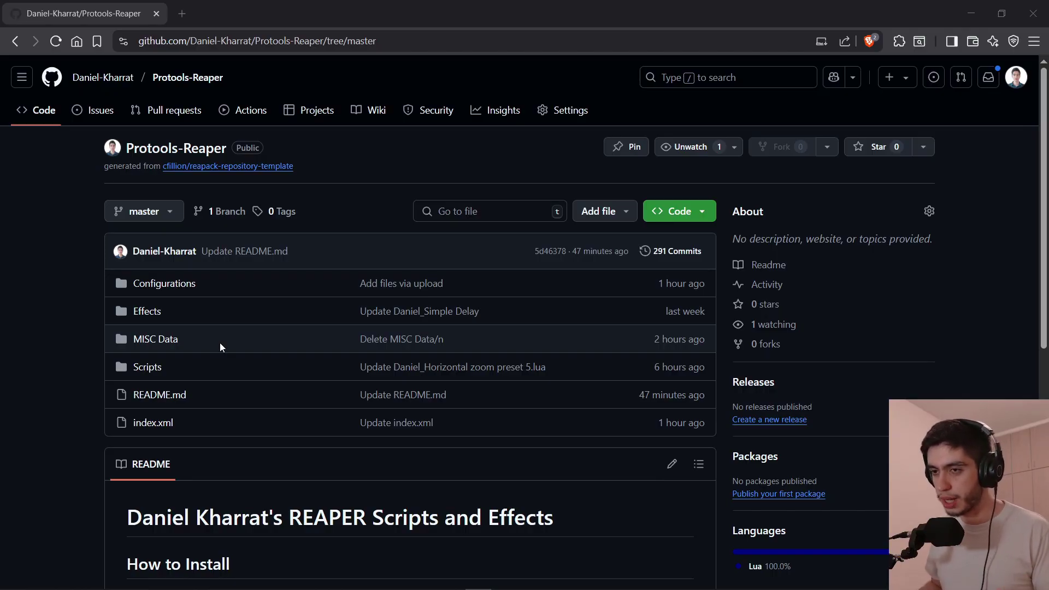
Check the Configurations folder, go back to the Protools-Reaper repo root, and open MISC Data.
scroll(224, 343, down, 2)
scroll(221, 347, up, 2)
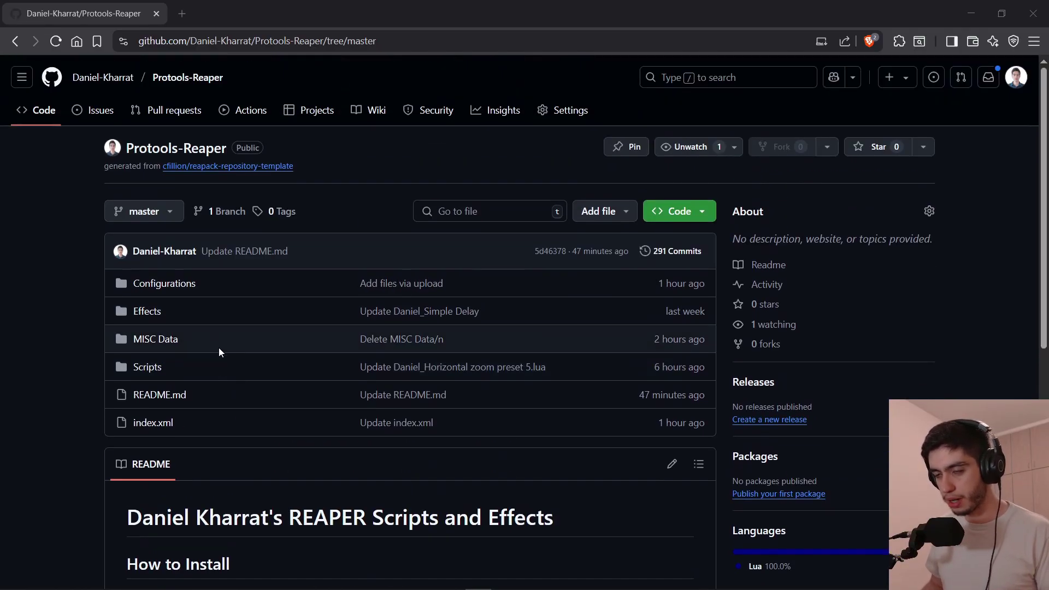
click(172, 284)
key(alt+Left)
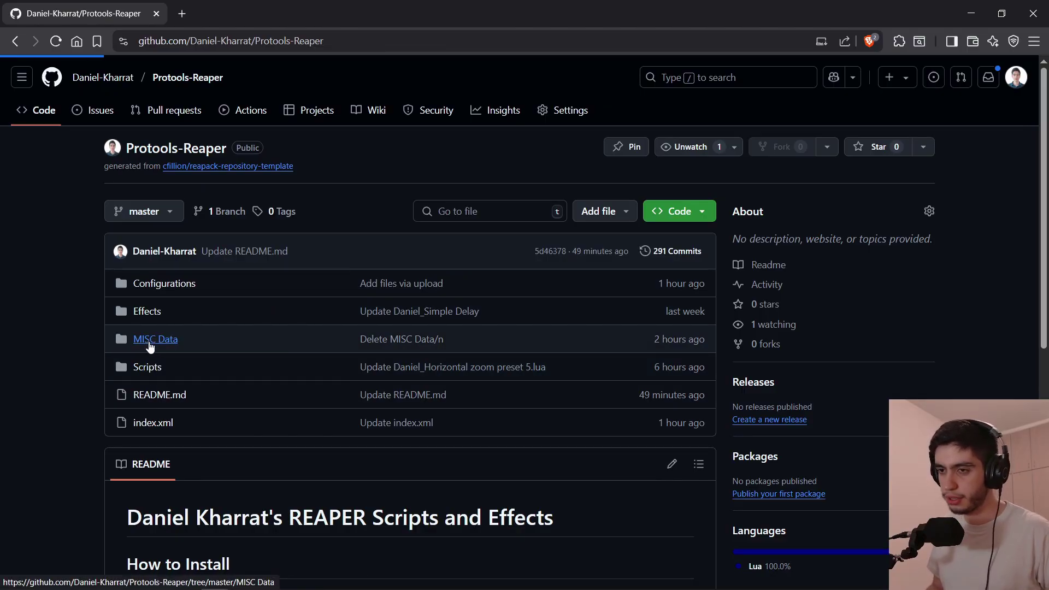
click(151, 341)
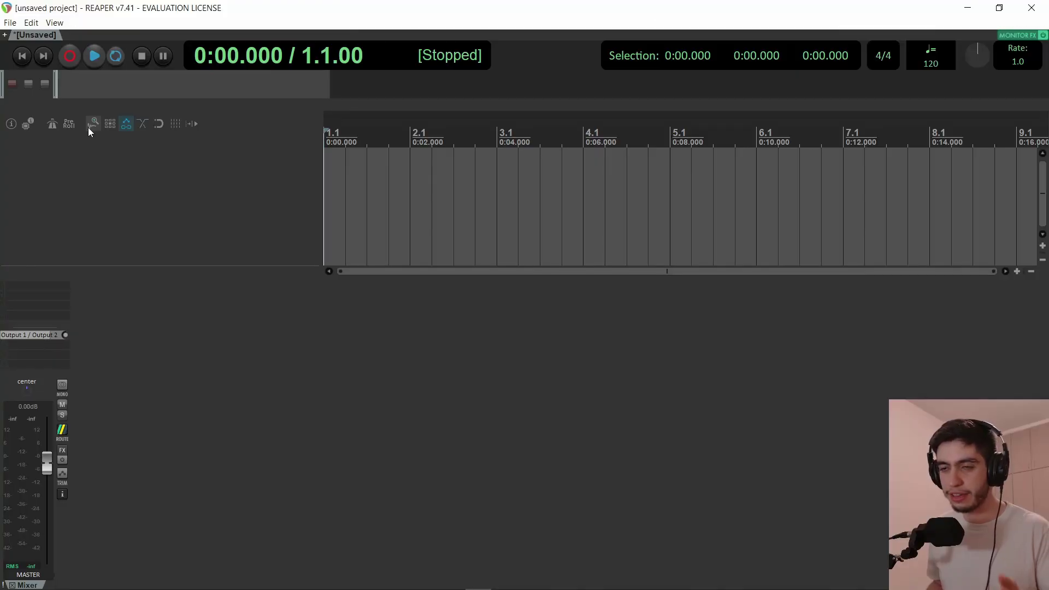
Turn on waveform zoom with the toolbar's peaks display button.
click(89, 127)
click(92, 128)
click(93, 128)
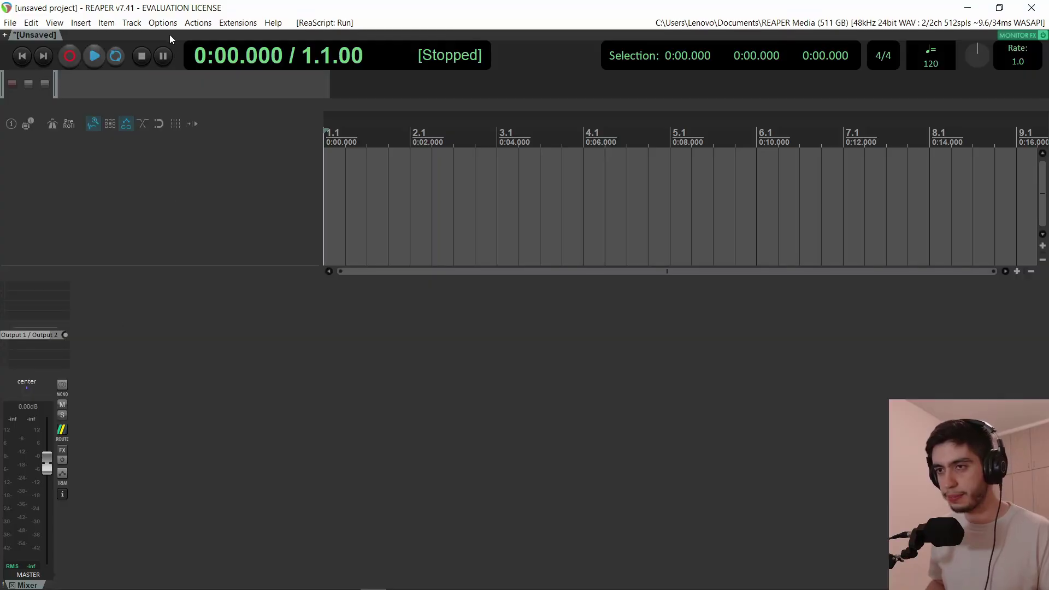
Open the REAPER resource path's Data folder in File Explorer, select toolbar_icons, then return to REAPER.
click(162, 23)
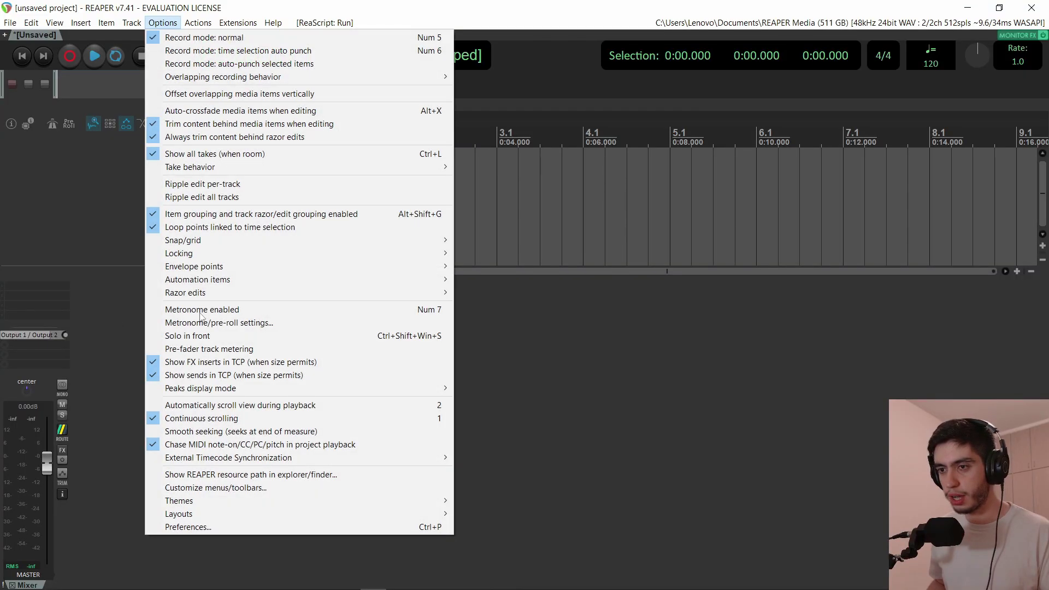
click(246, 475)
double_click(497, 365)
scroll(523, 463, down, 3)
scroll(524, 463, down, 2)
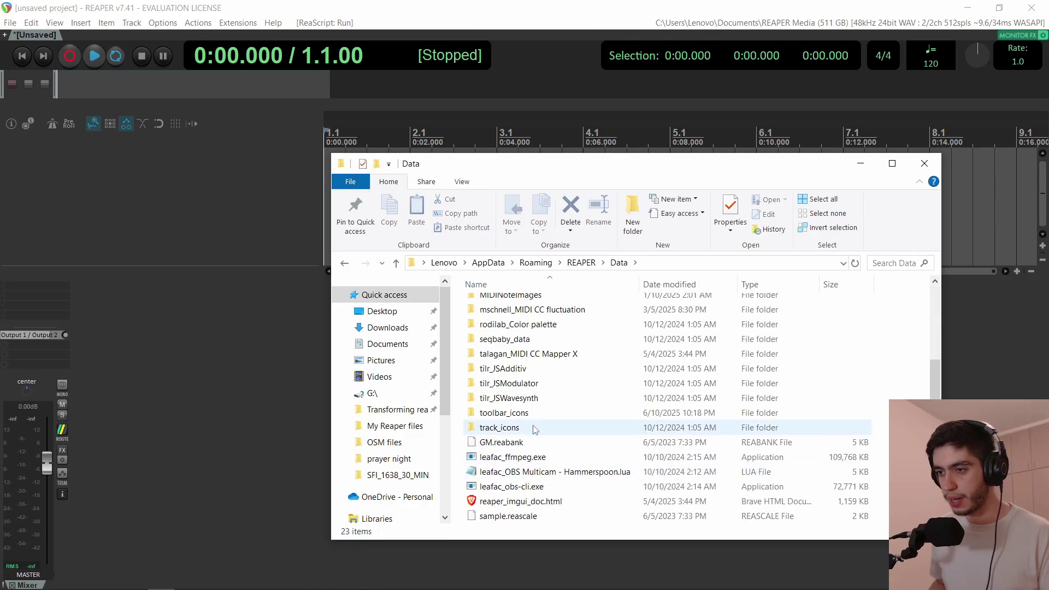
click(540, 415)
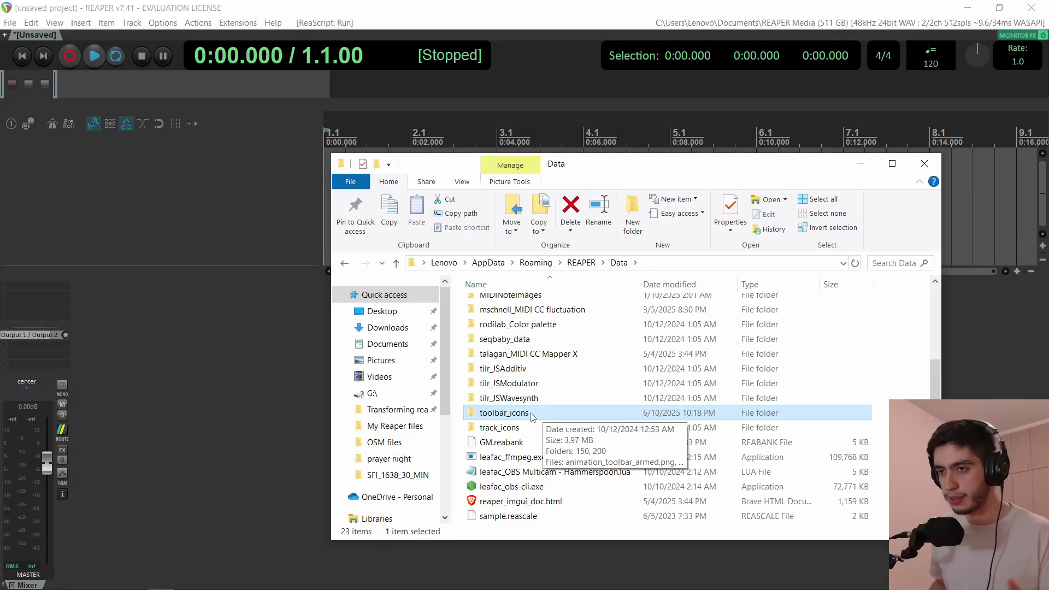
click(84, 132)
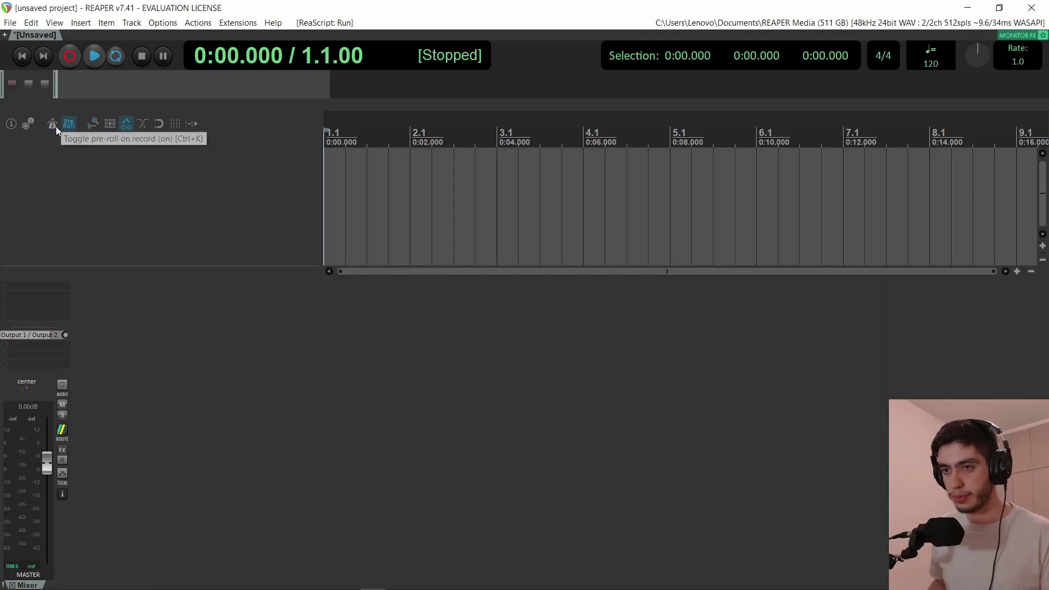